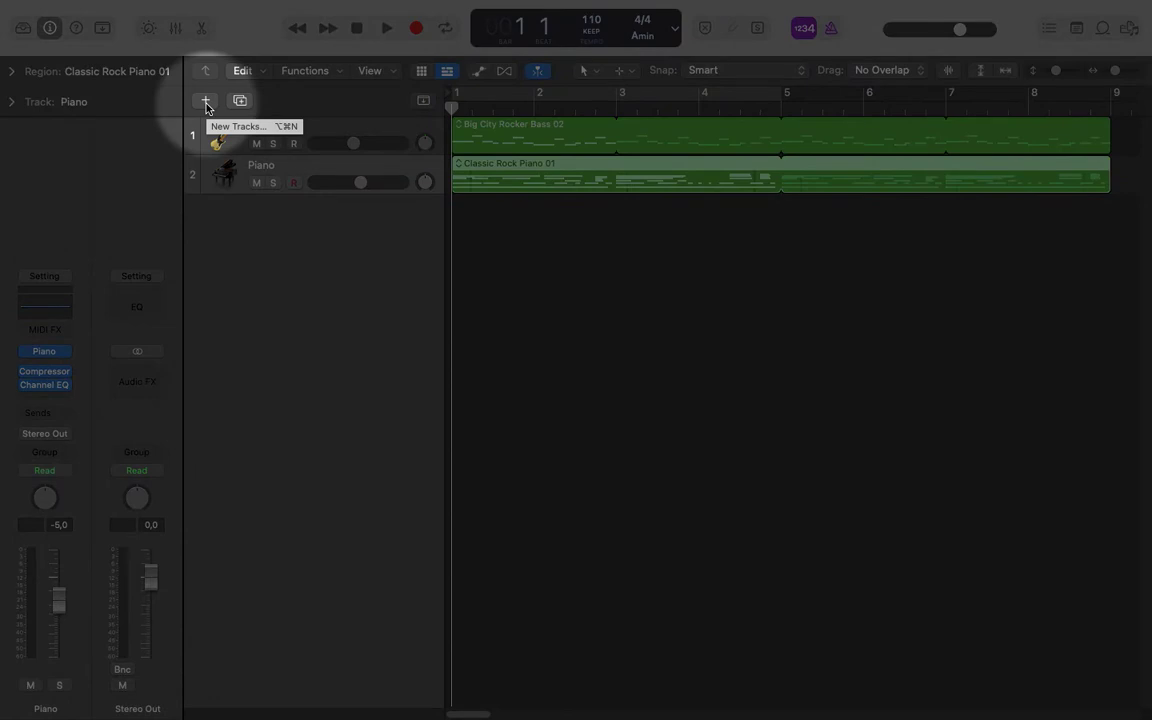
Create a new Drummer track with the genre set to Rock and the output on Output 1 + 2.
click(206, 104)
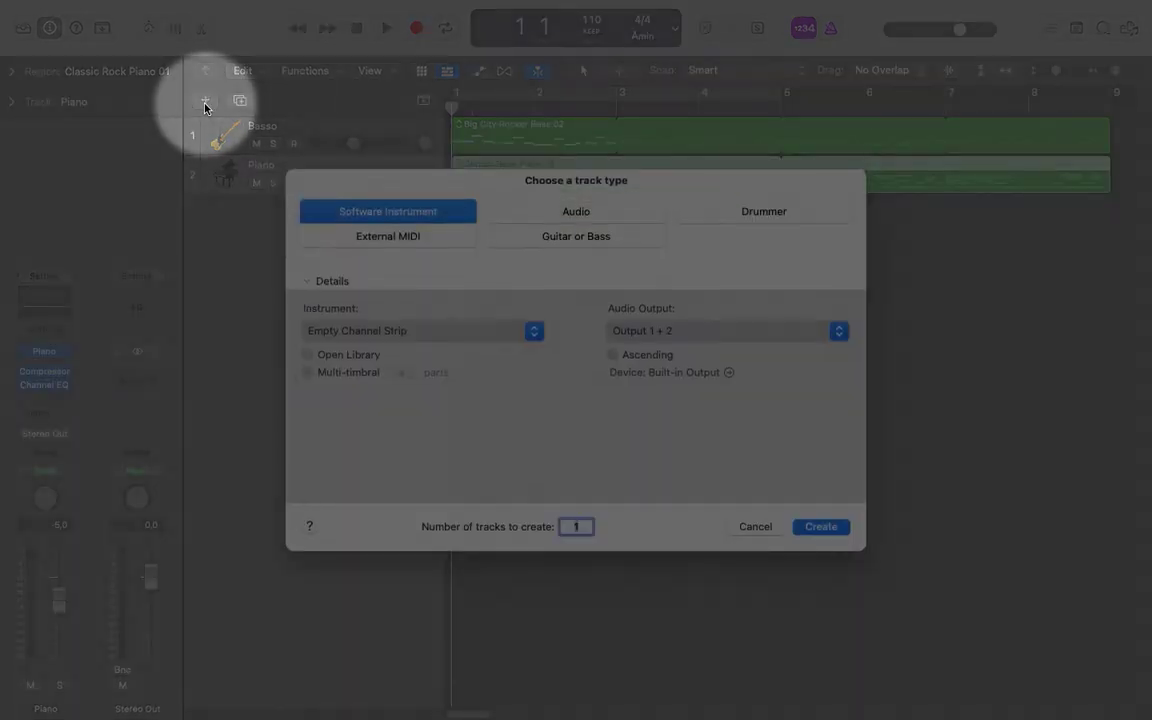
click(779, 215)
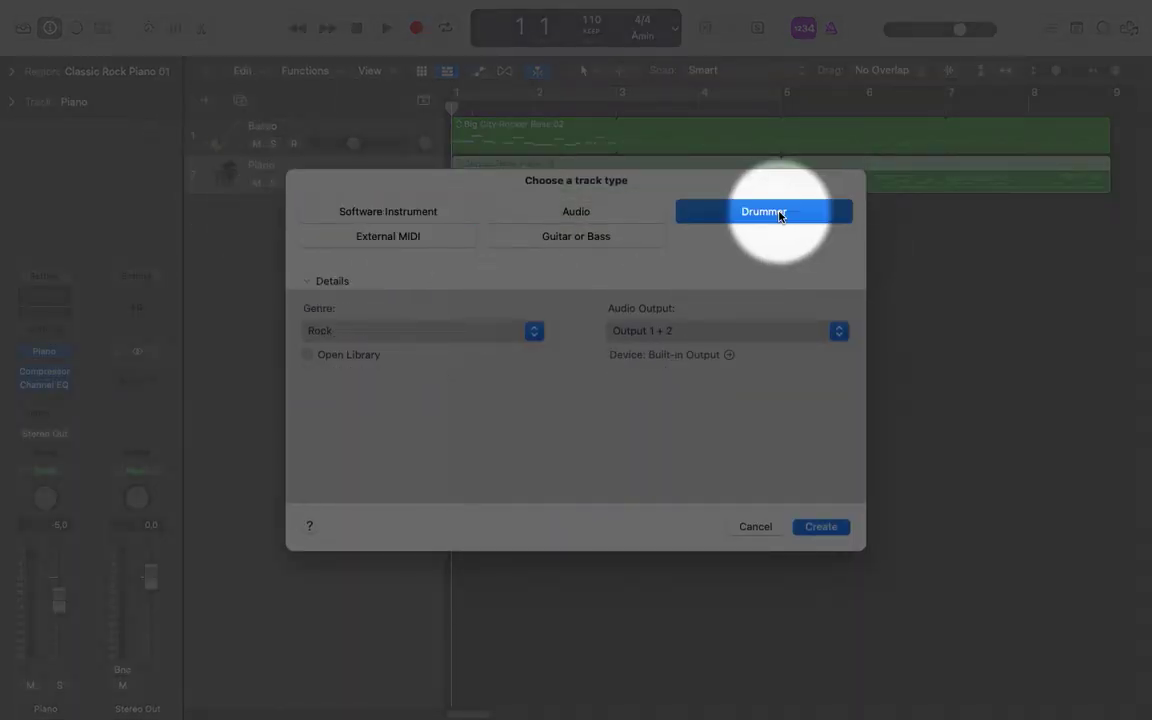
click(381, 332)
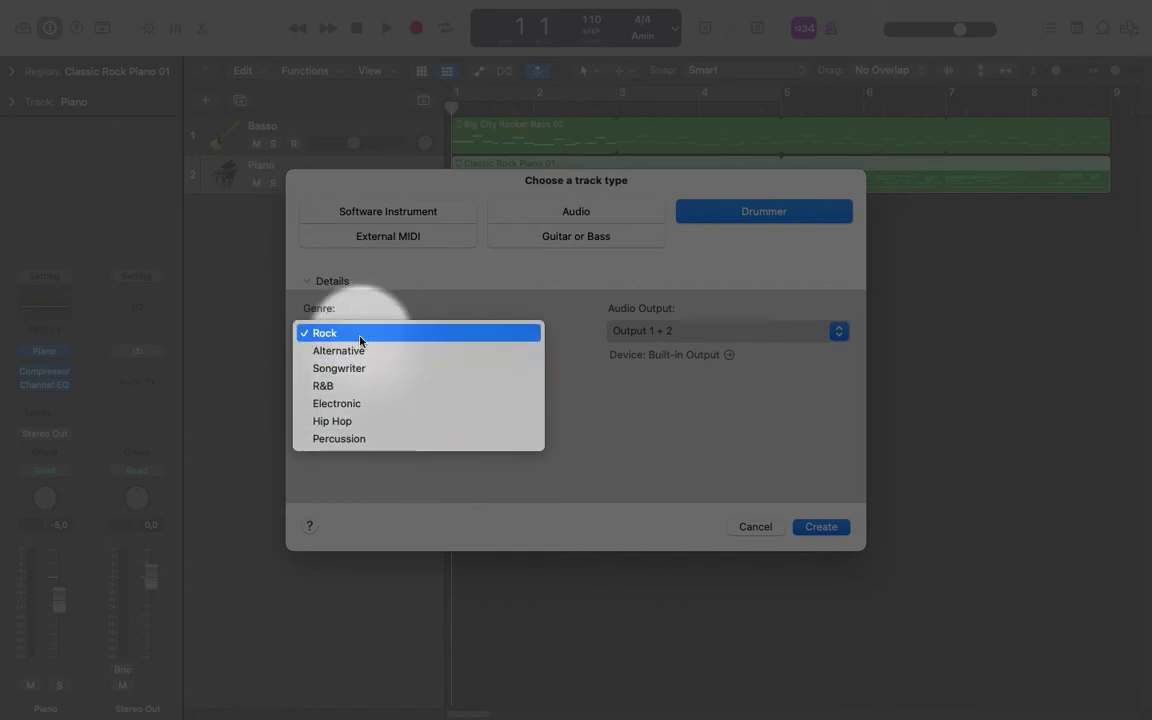
click(386, 332)
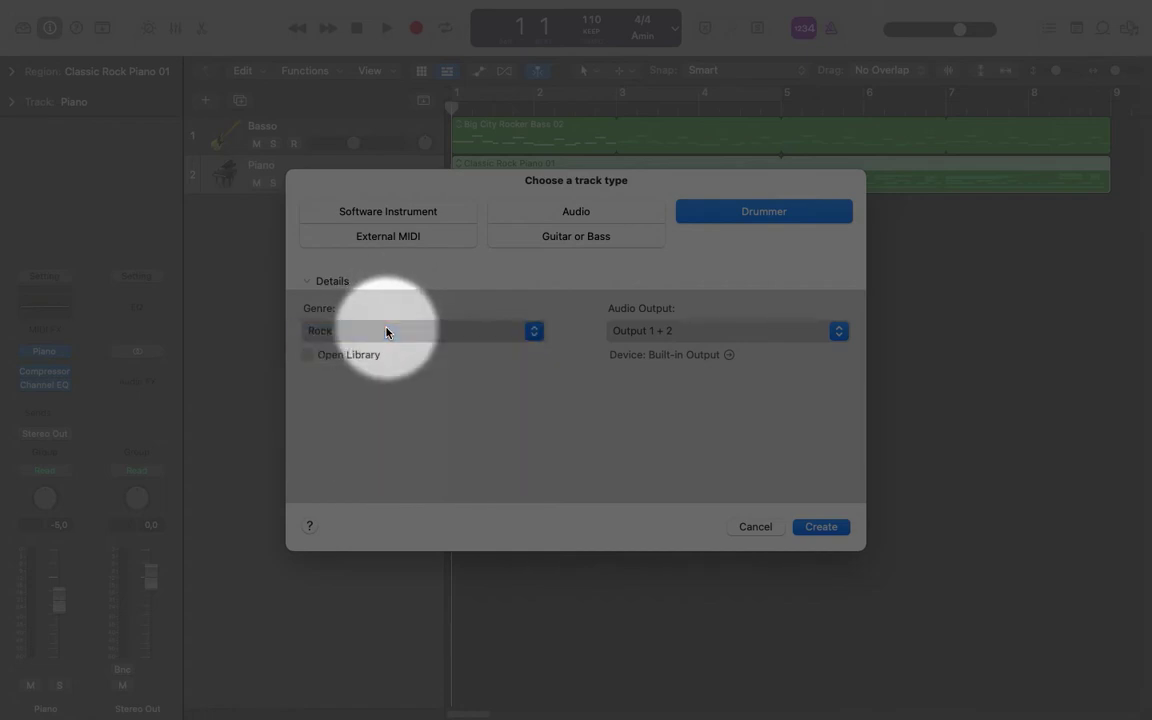
click(308, 356)
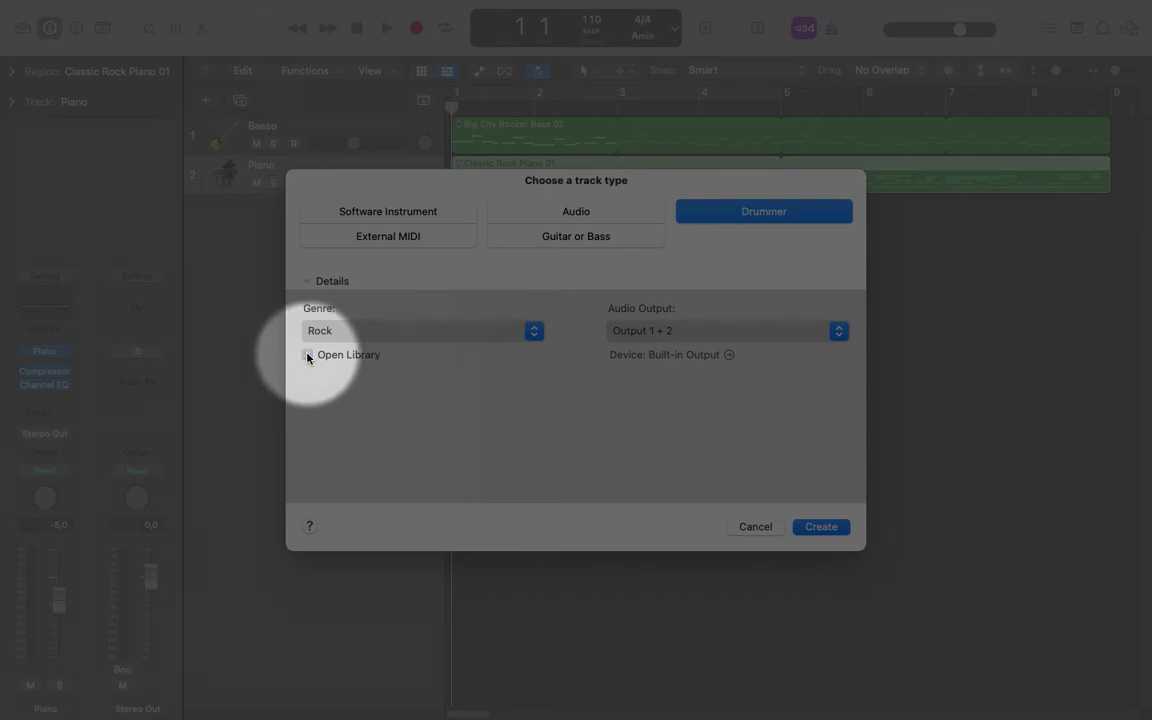
click(820, 527)
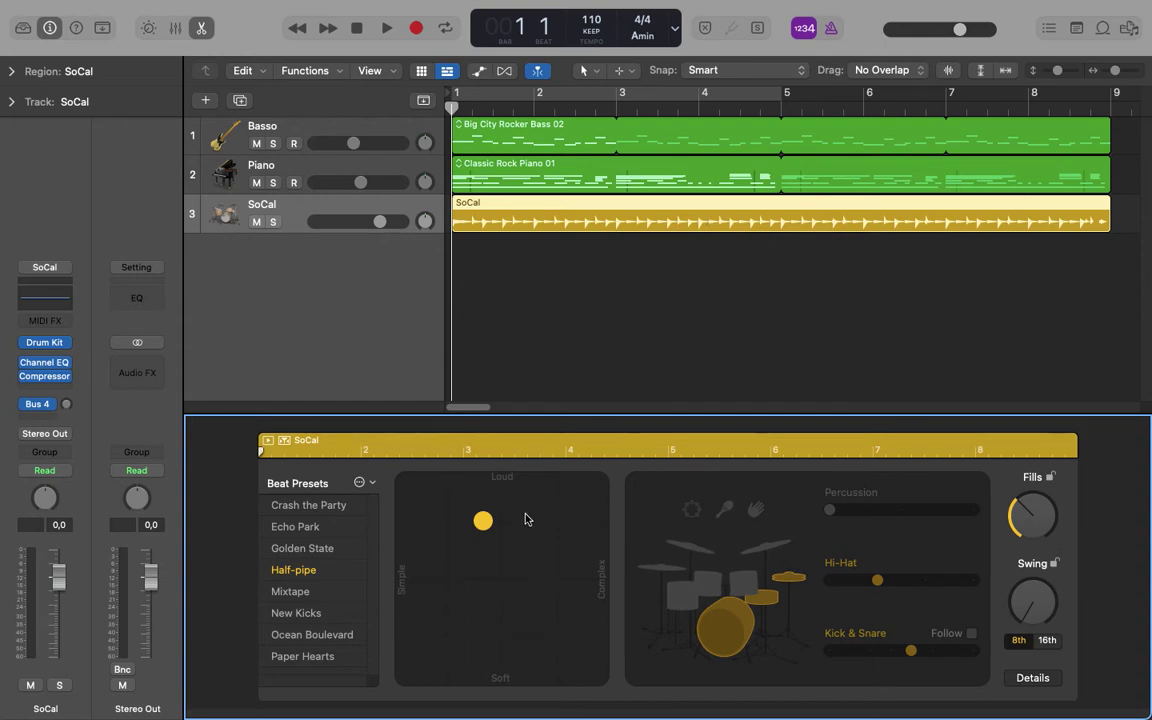
Close and reopen the Drummer Editor for the SoCal region, ending with the editor open.
double_click(649, 222)
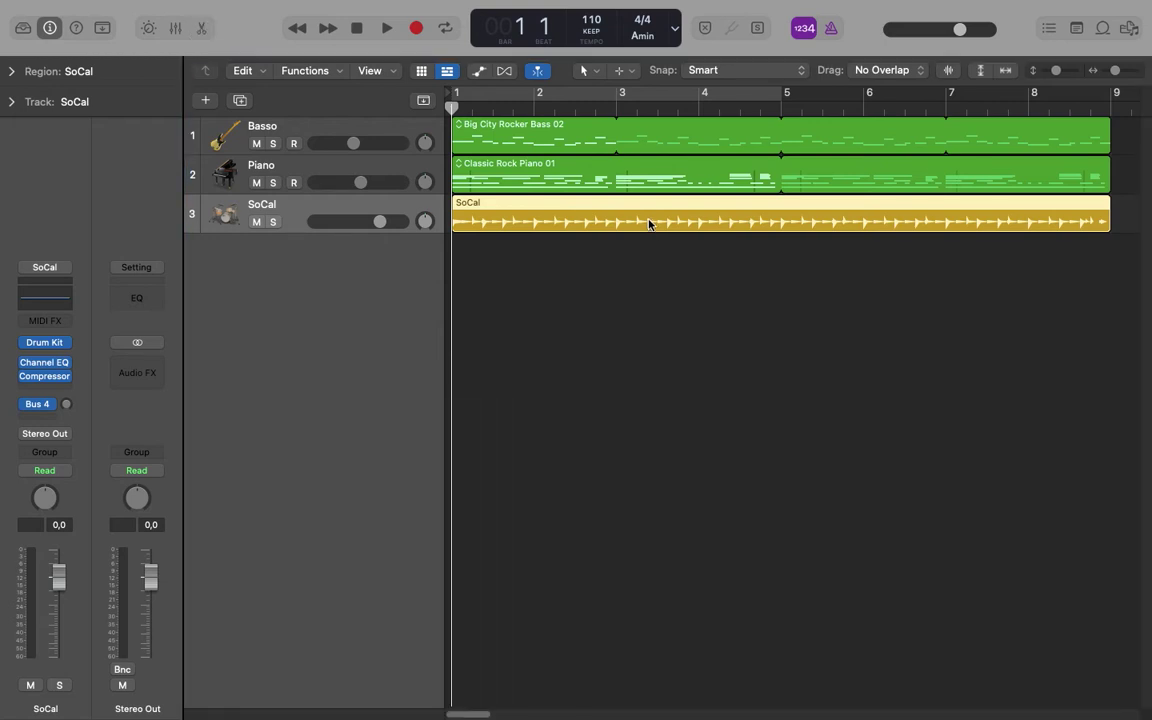
double_click(649, 222)
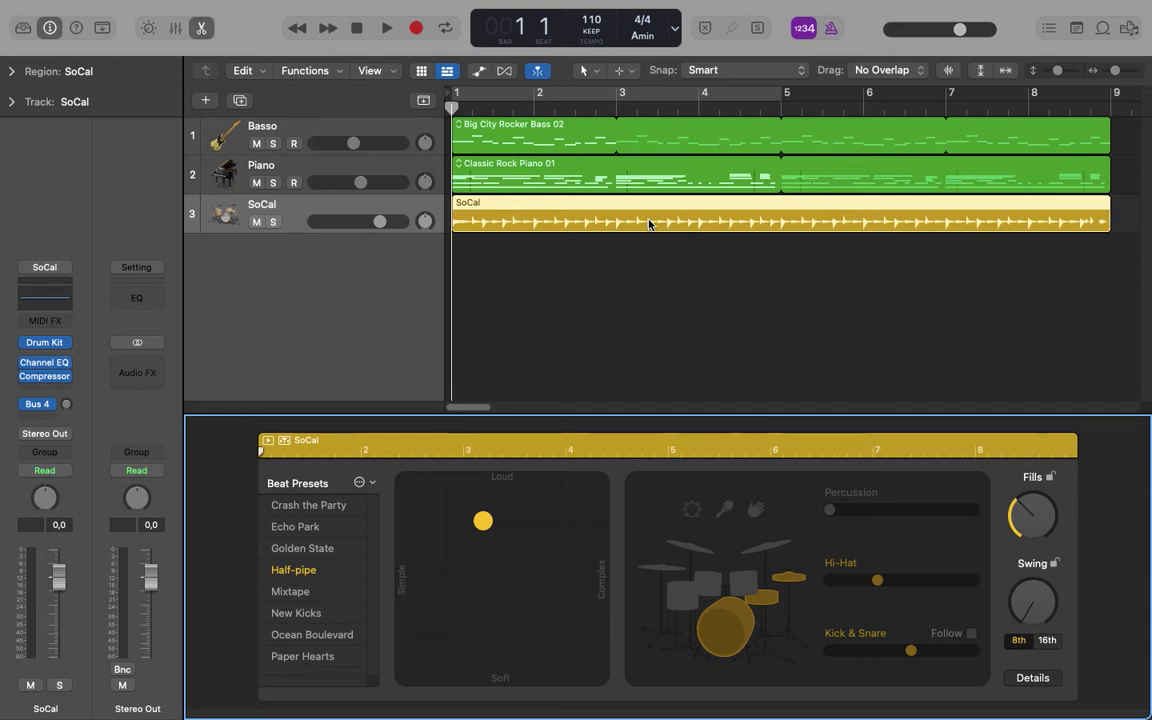
key(e)
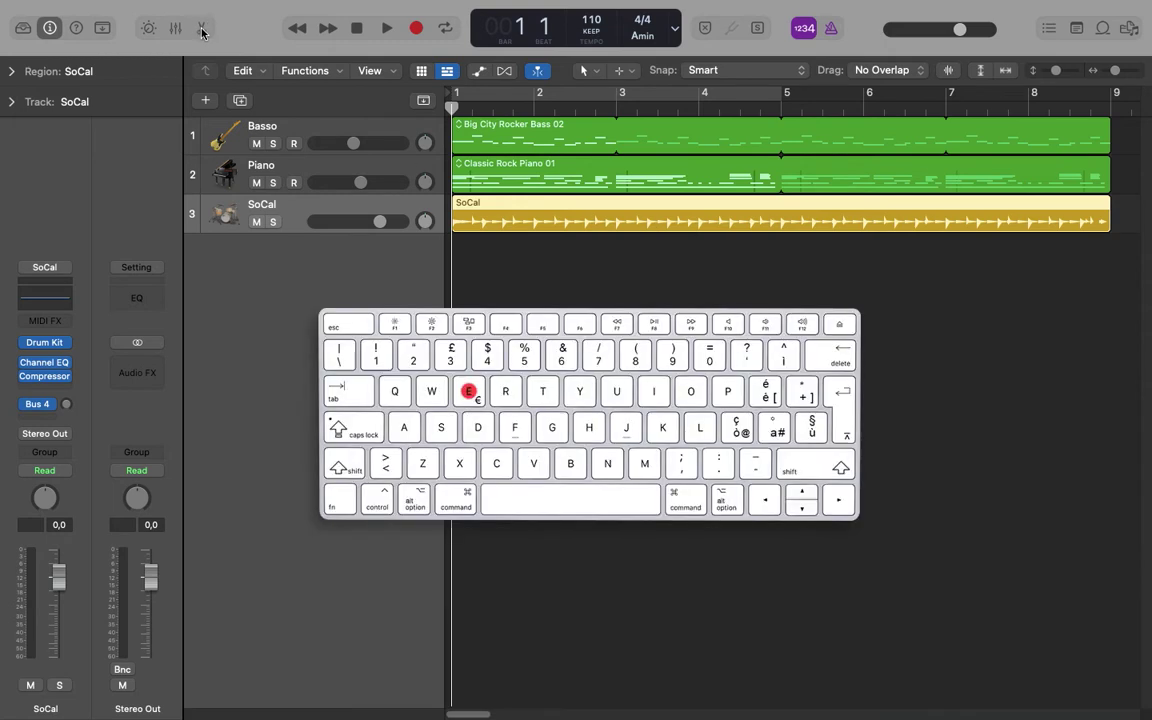
click(201, 30)
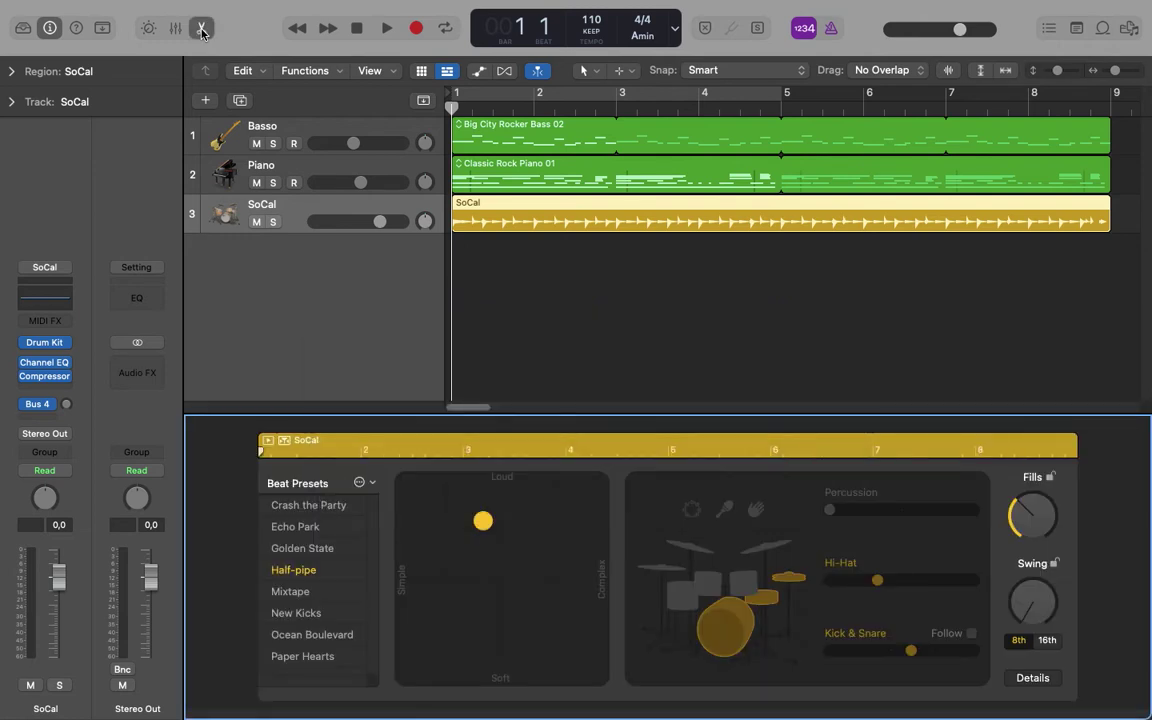
click(630, 296)
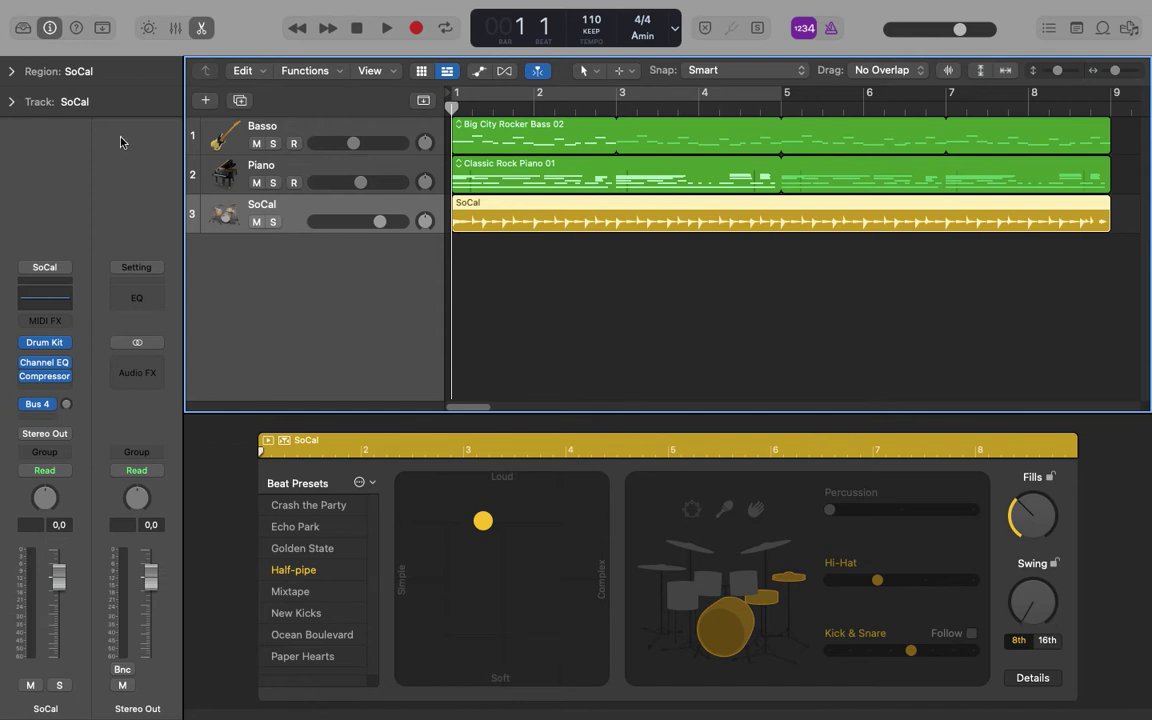
Open the Library and browse the drummers in the Alternative, Songwriter and Rock genres.
key(y)
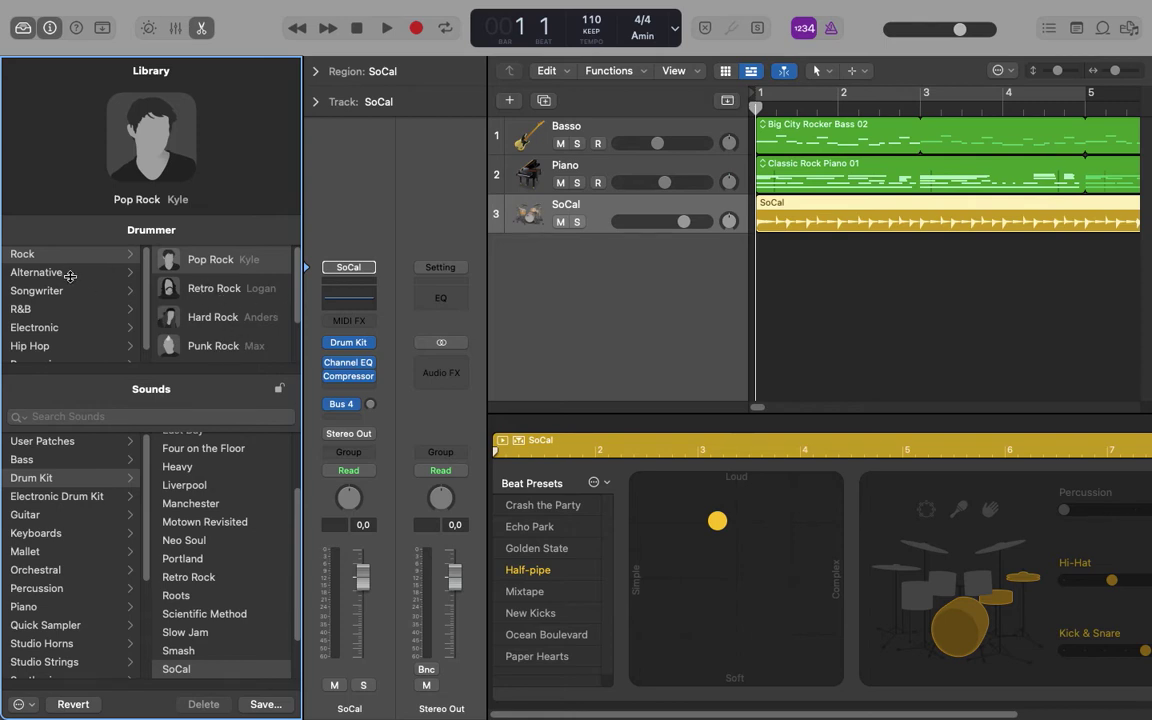
click(64, 272)
click(64, 290)
click(62, 255)
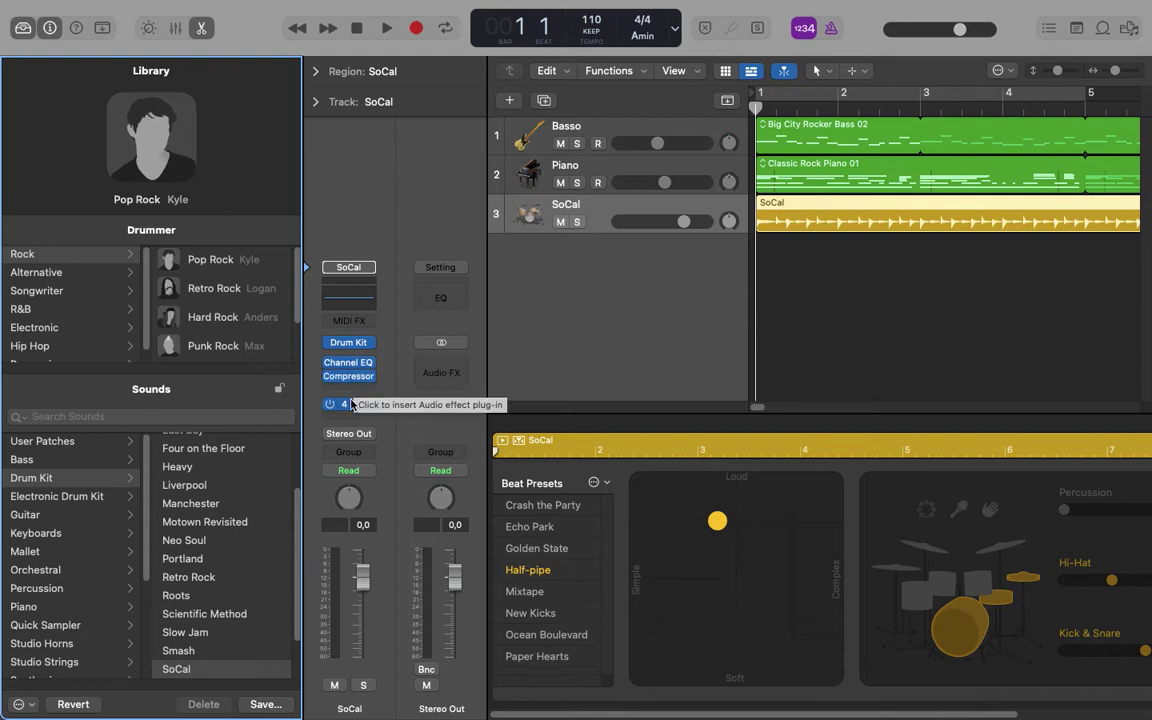
click(391, 399)
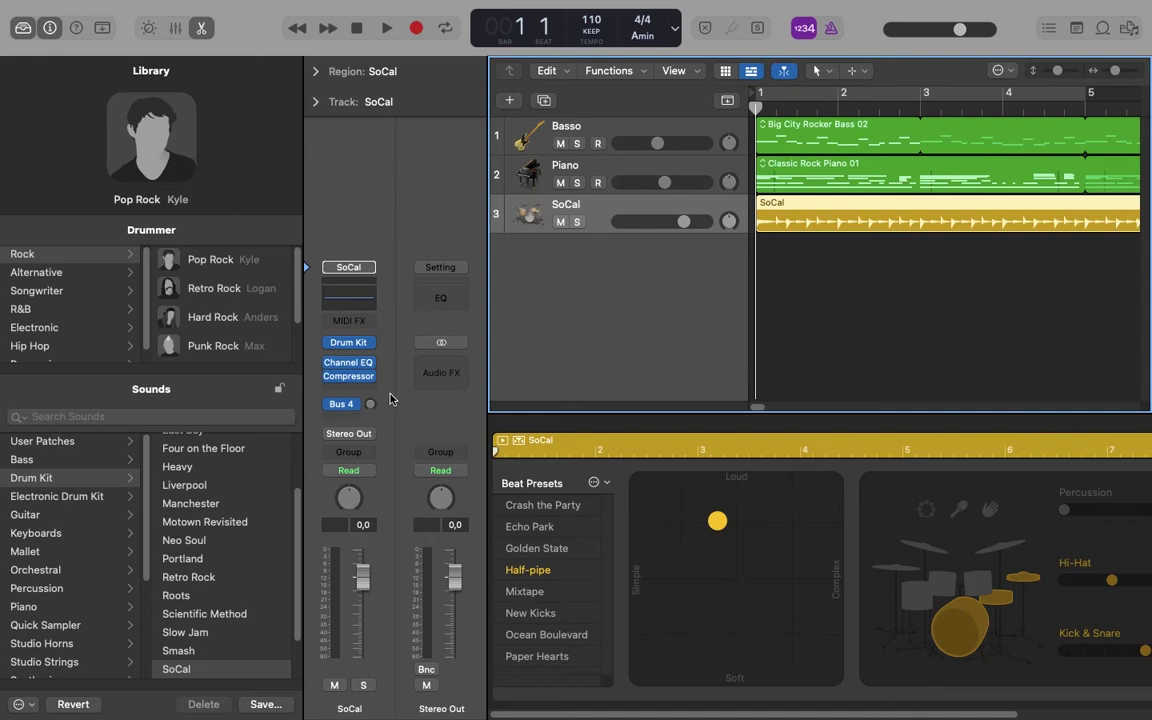
Listen to the full arrangement and to the SoCal drummer region on its own, and hide the Library.
key(space)
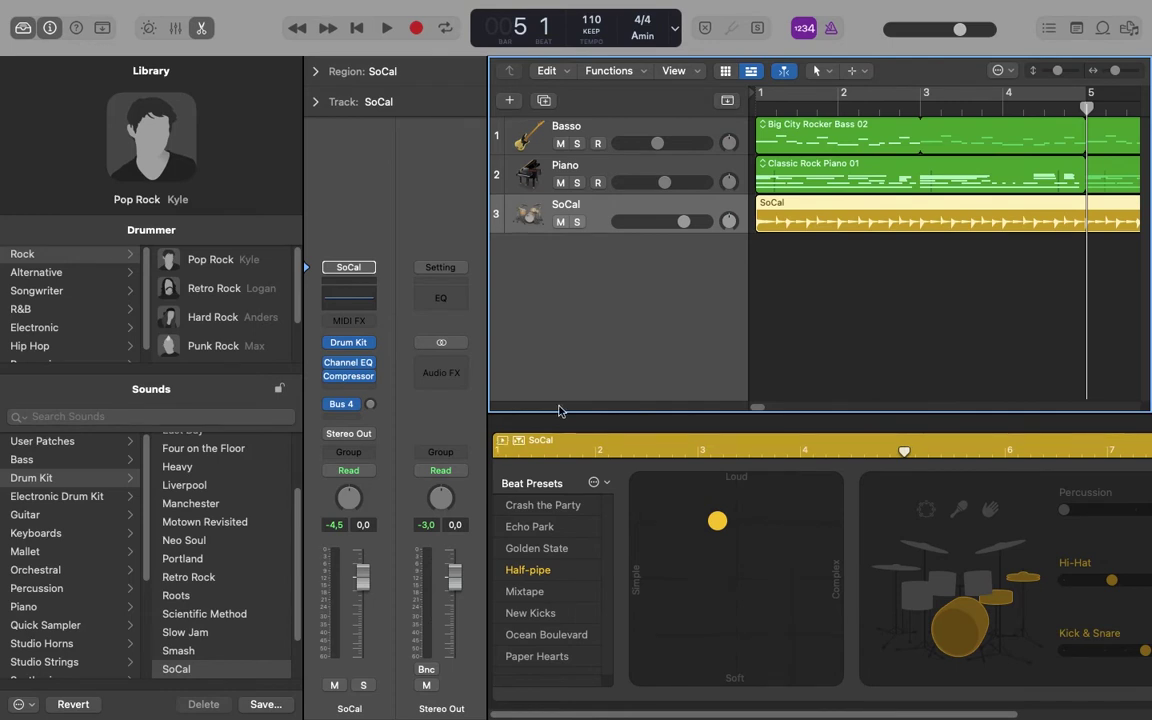
click(503, 441)
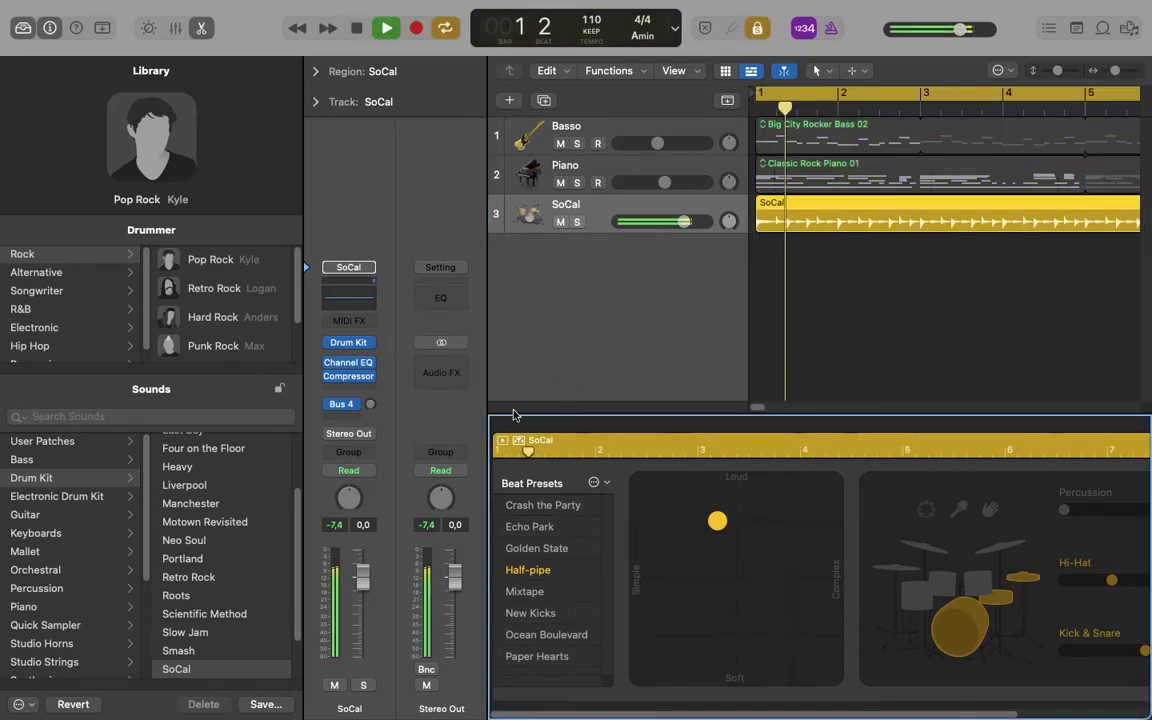
click(21, 30)
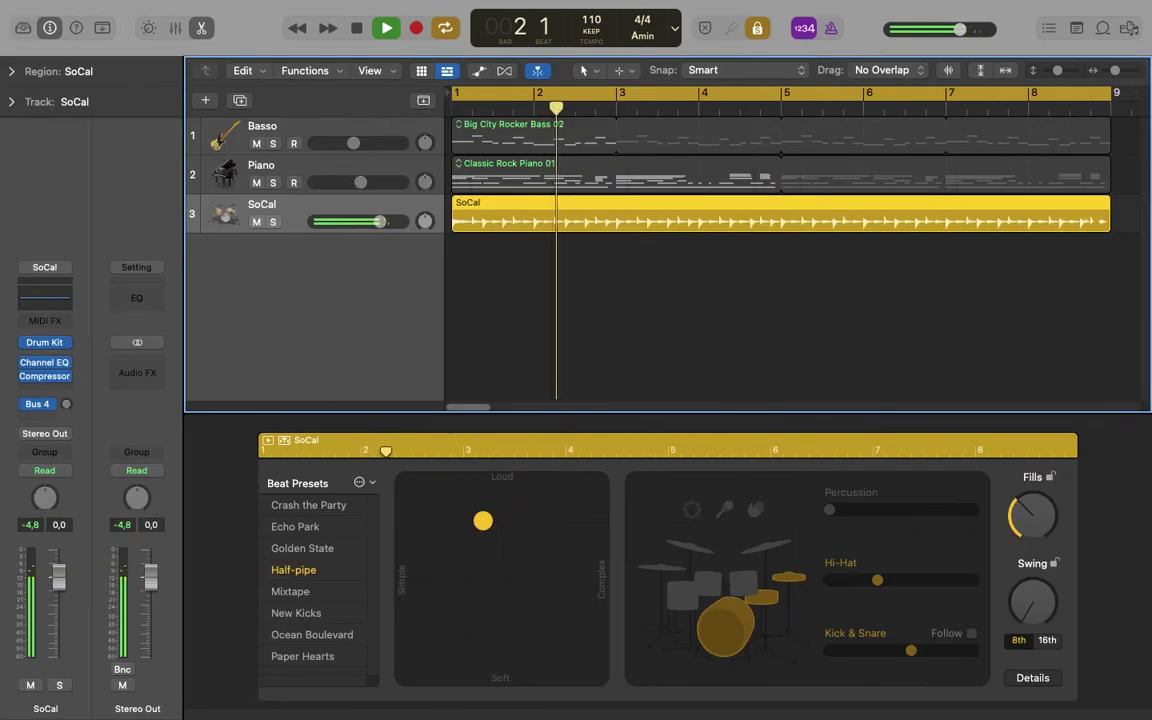
Enlarge the SoCal track's height in the arrangement and return the playhead to bar 1.
drag(298, 233, 297, 321)
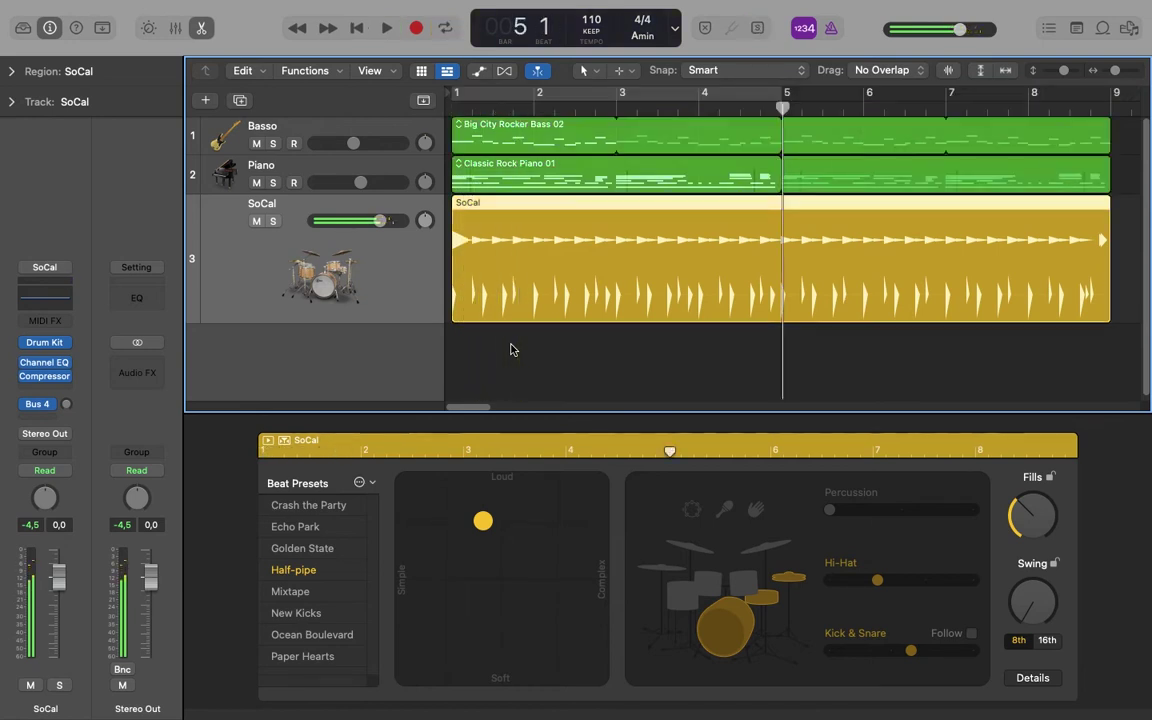
key(Return)
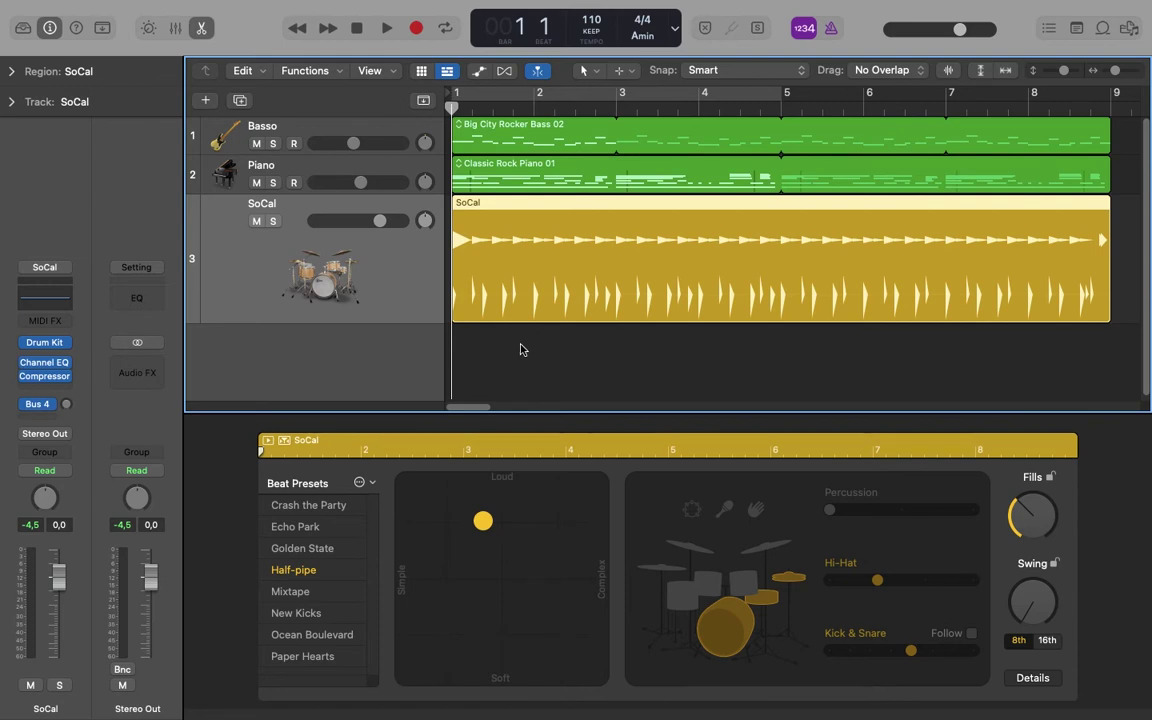
Browse the drummer genres in the Library and assign the Modern R&B drummer from R&B to the drum track.
key(y)
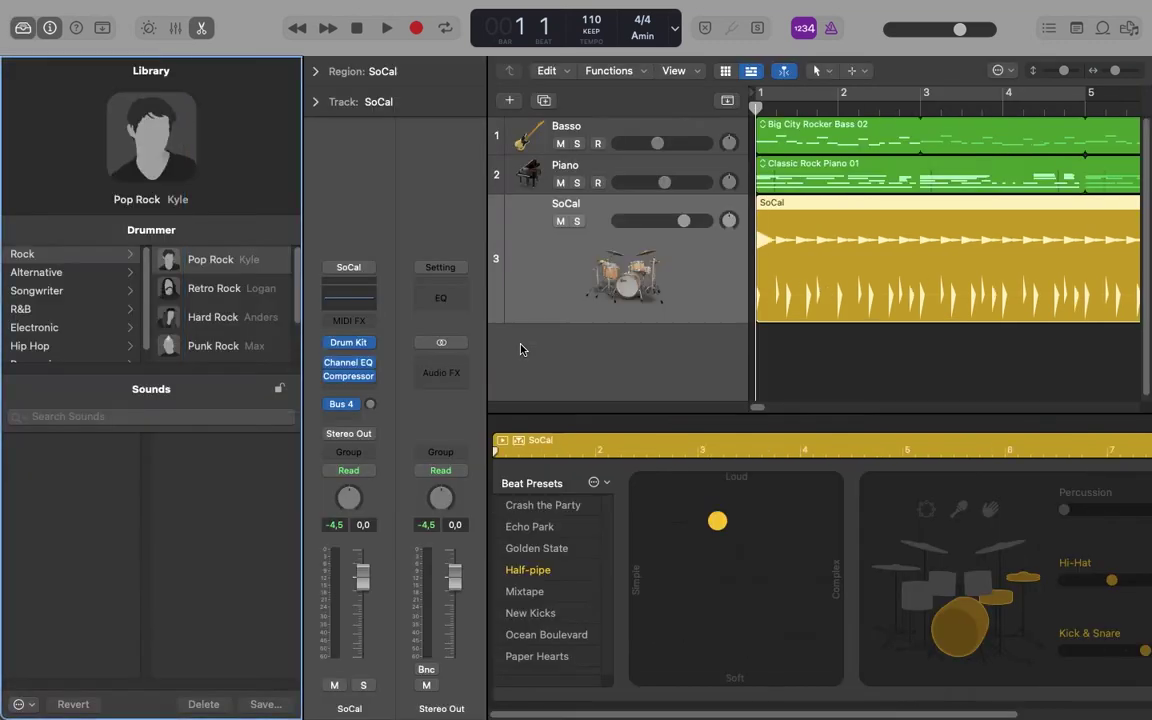
click(53, 274)
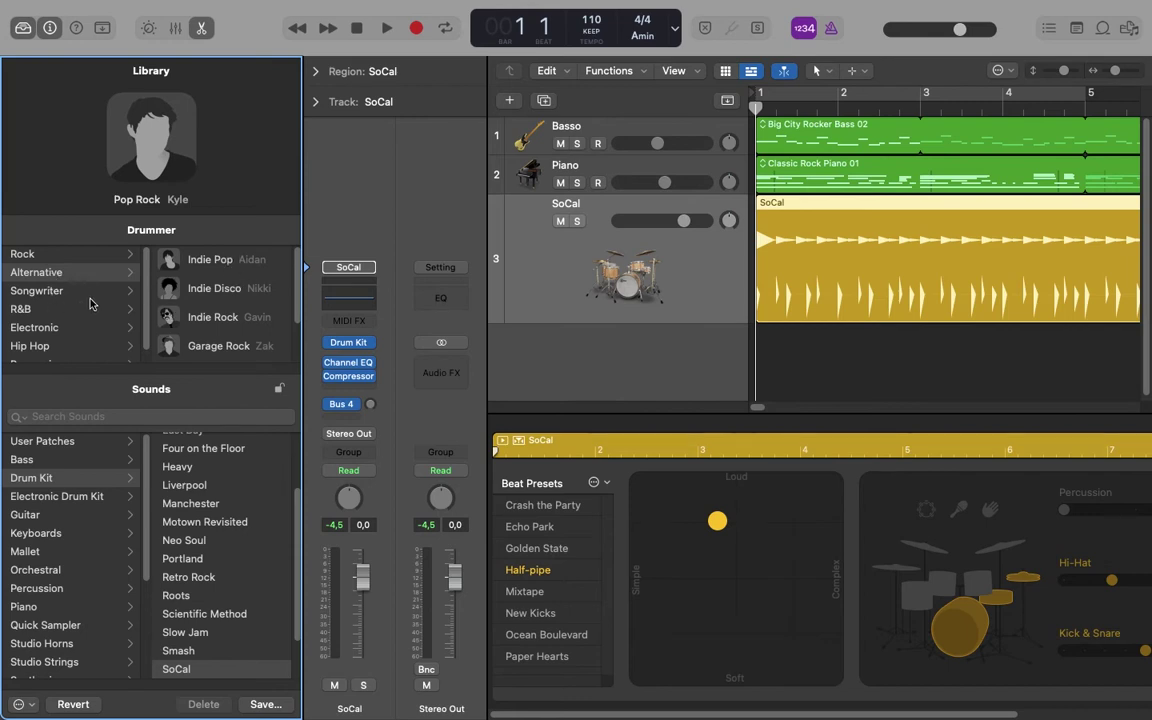
click(72, 292)
click(50, 311)
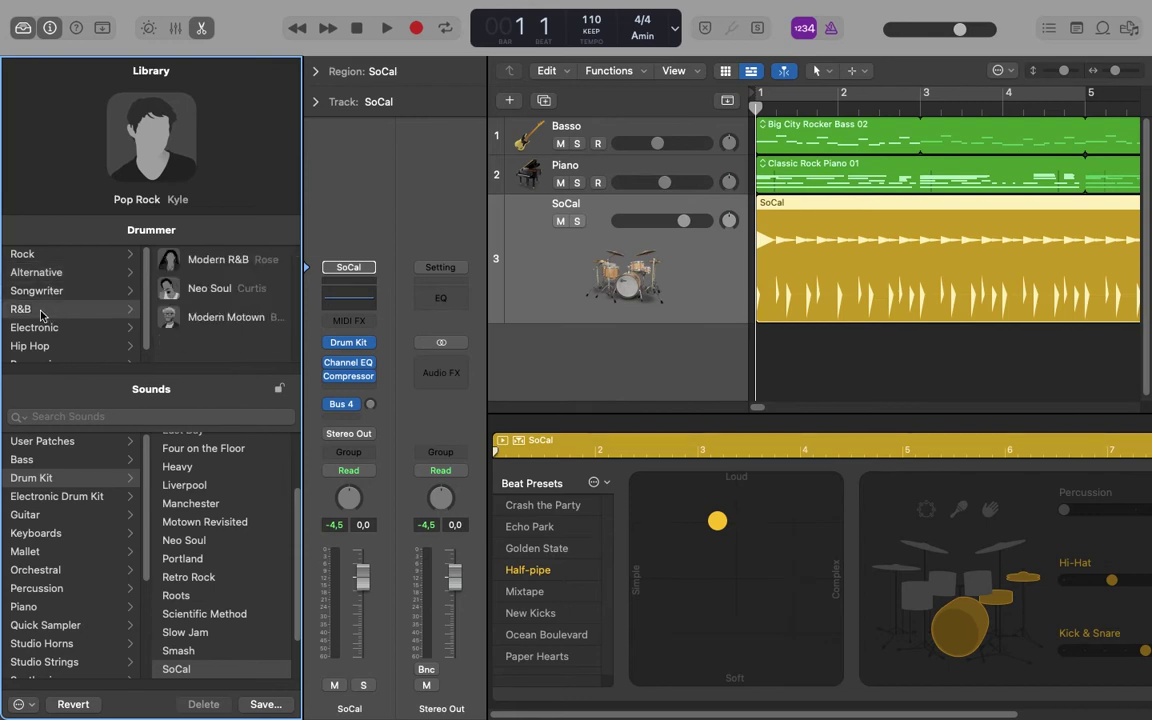
click(207, 264)
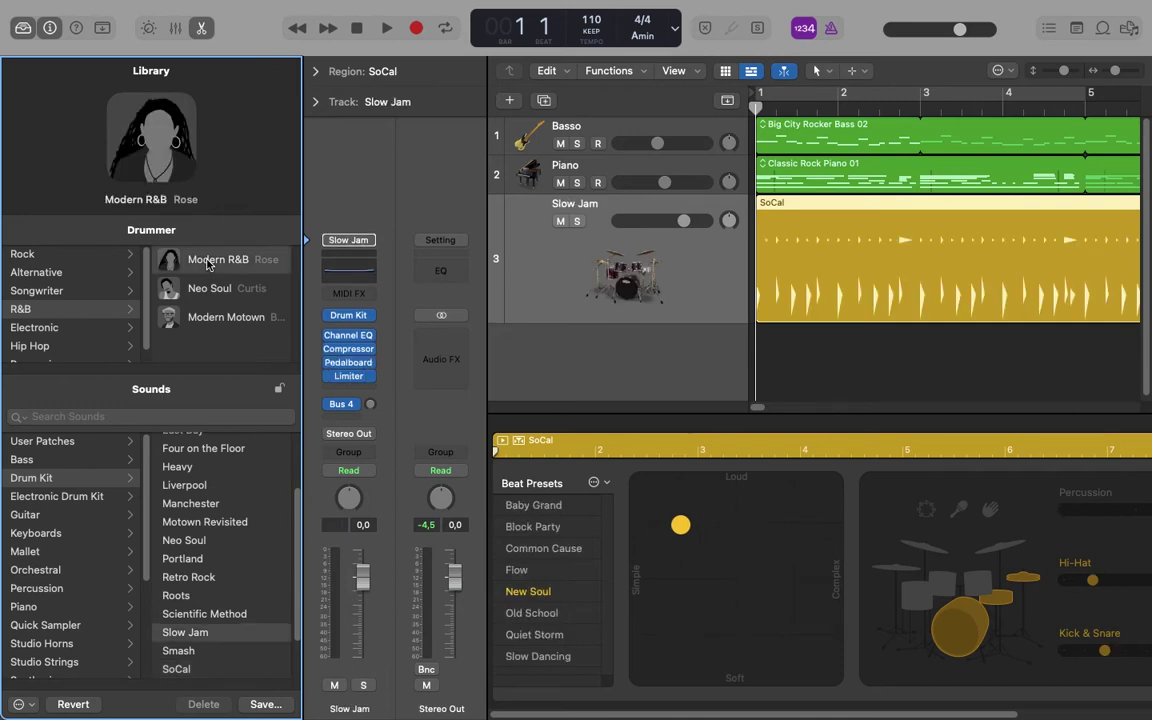
Try the Scientific Method, Neo Soul and Manchester drum kits on the drummer track.
mouse_move(200, 113)
click(192, 614)
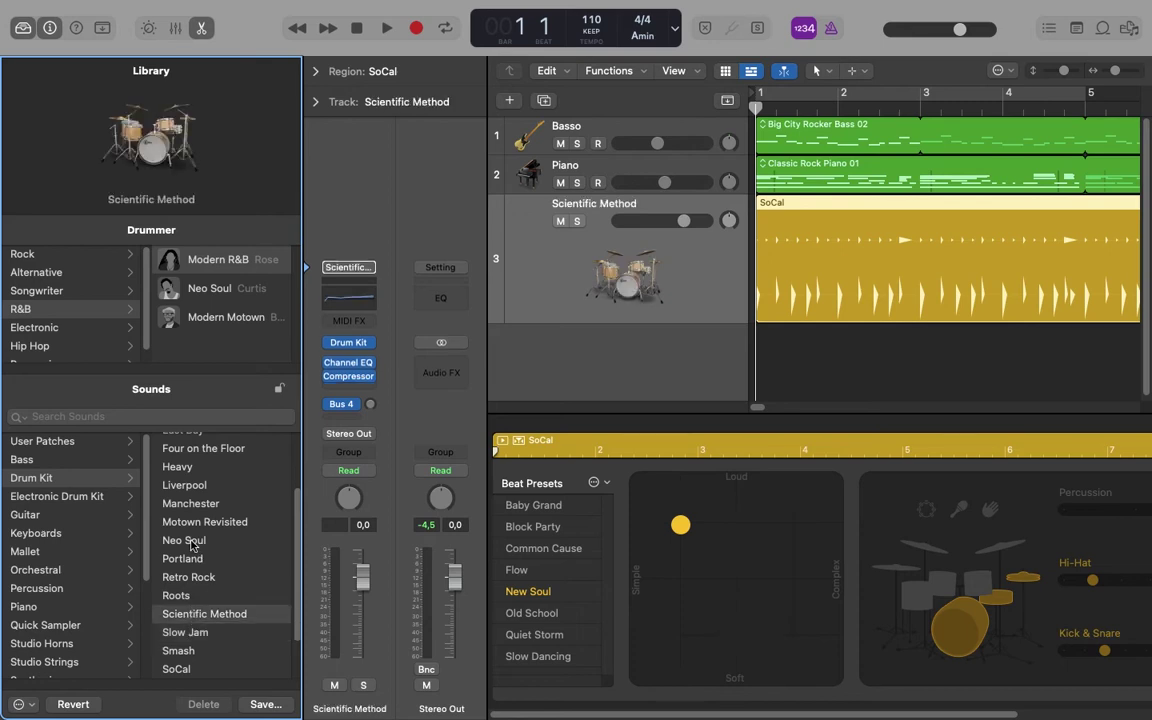
click(192, 543)
click(195, 504)
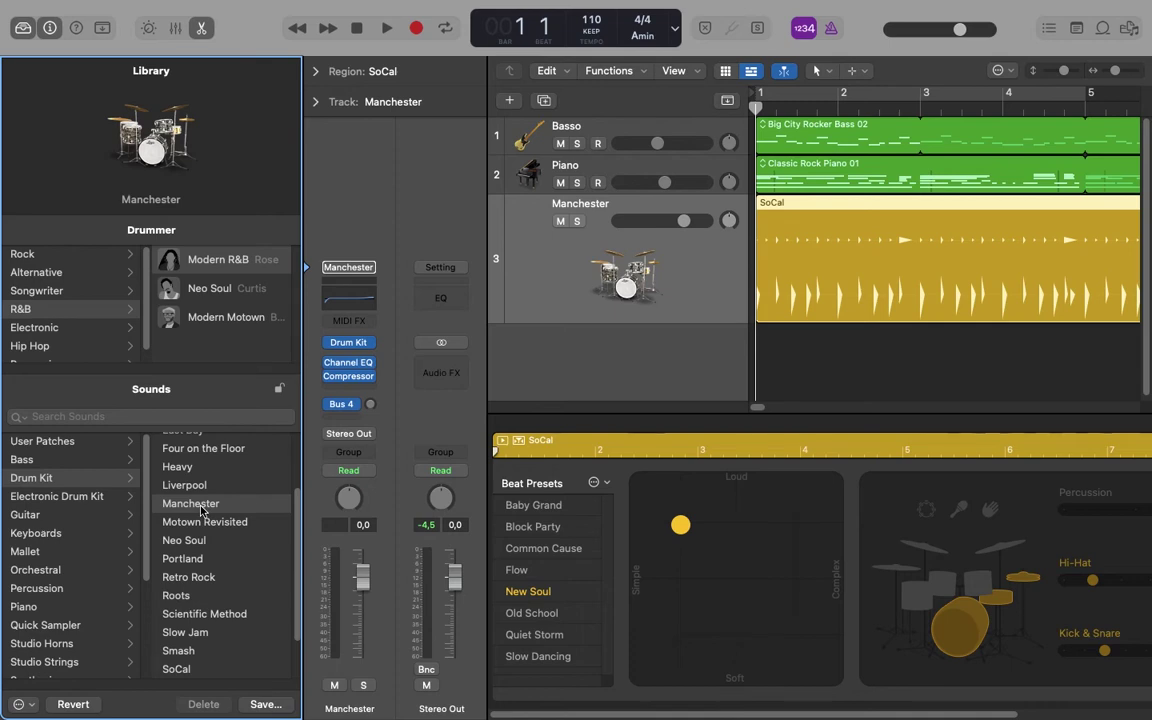
Switch the track back to the Pop Rock drummer from the Rock genre and hide the Library.
click(81, 253)
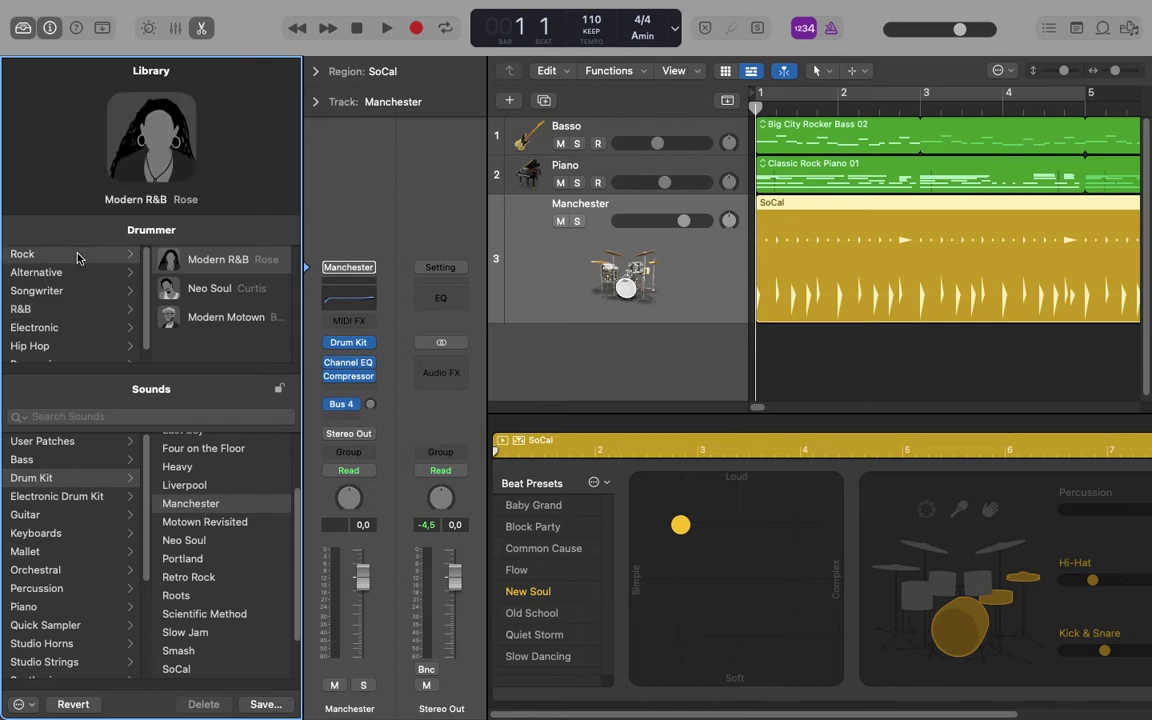
click(212, 260)
key(y)
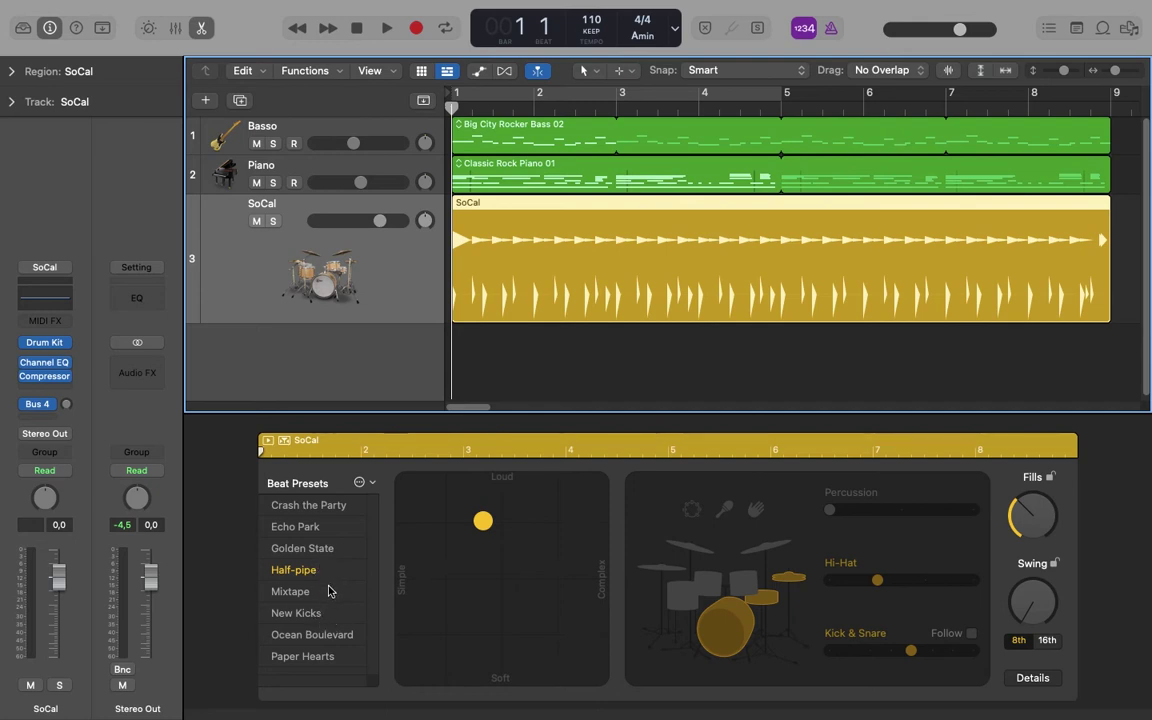
Apply the Echo Park beat preset, move the XY pad puck near the centre, and check the preset options.
click(300, 527)
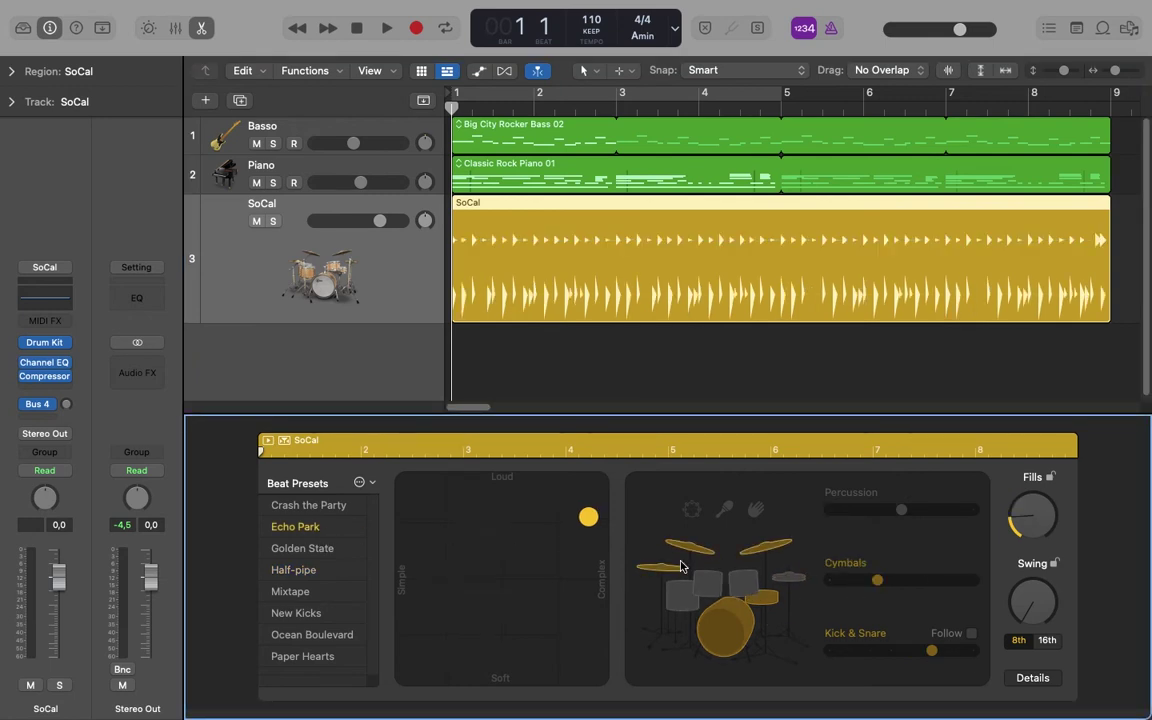
click(506, 558)
drag(506, 560, 515, 586)
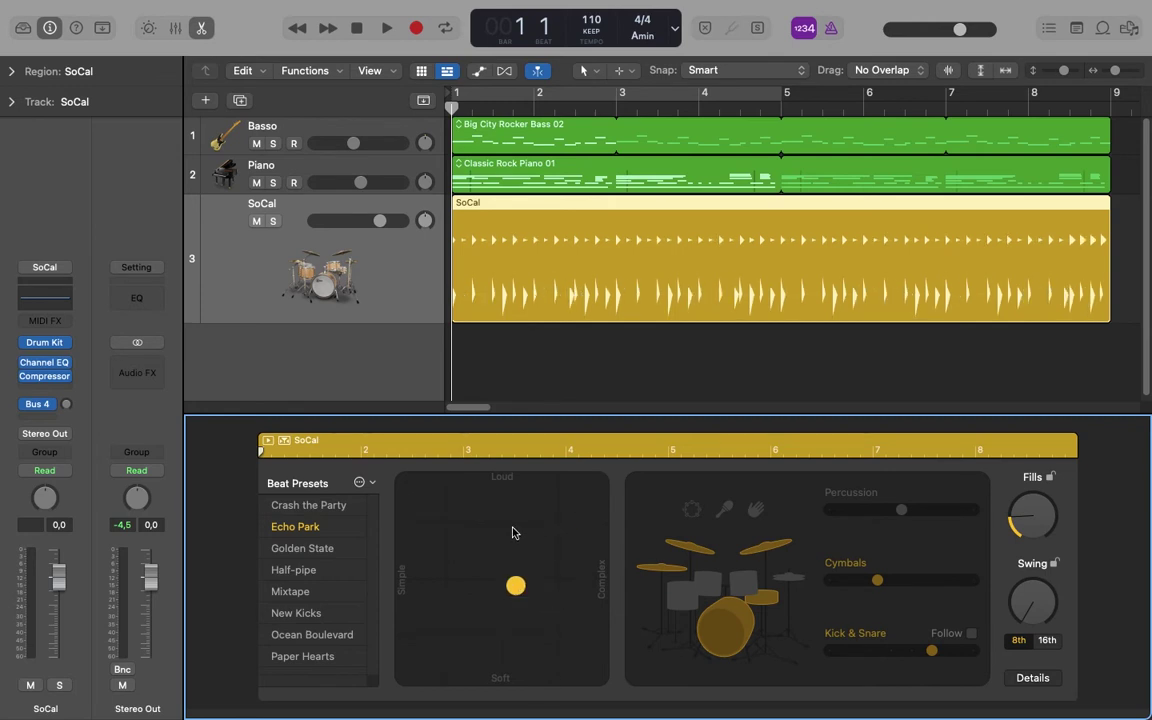
click(375, 484)
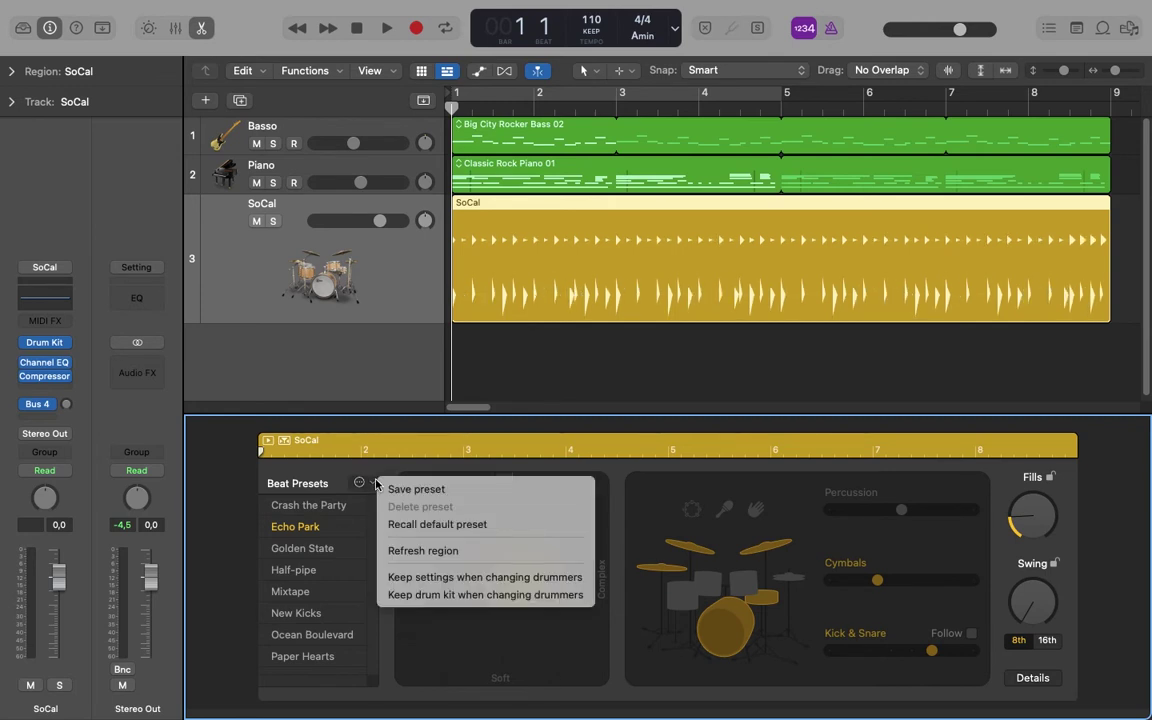
click(245, 500)
Audition the Crash the Party, Echo Park and Golden State beat presets during playback, finishing on Half-pipe.
click(308, 506)
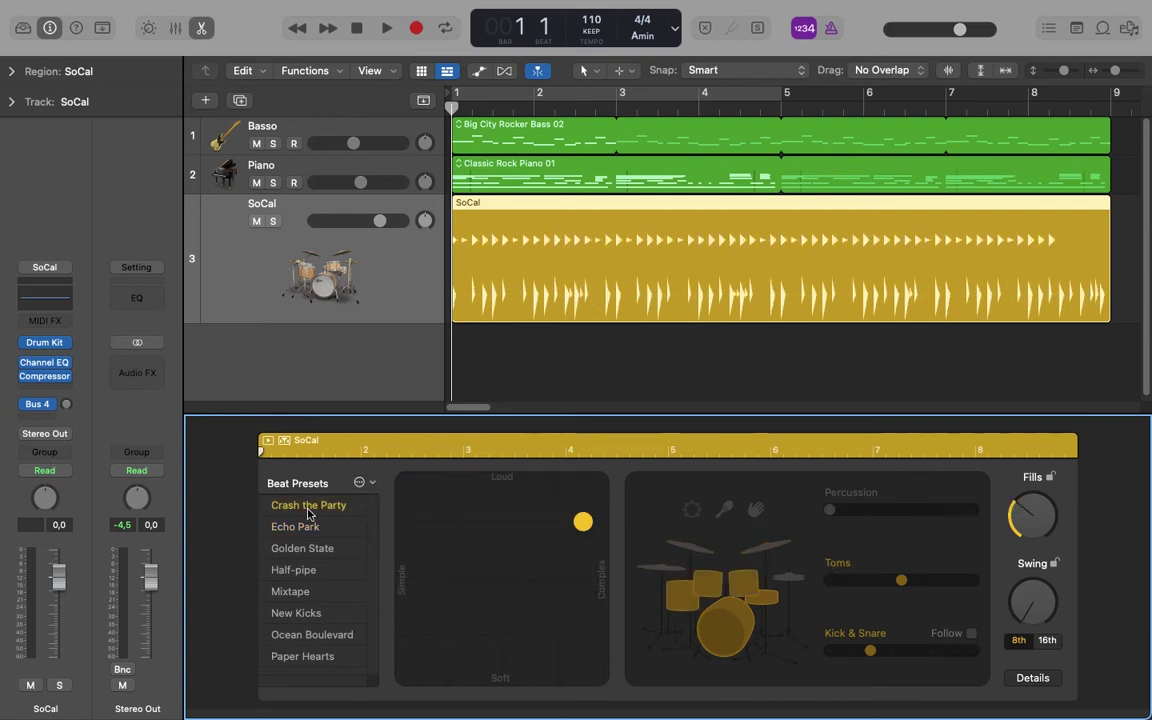
key(space)
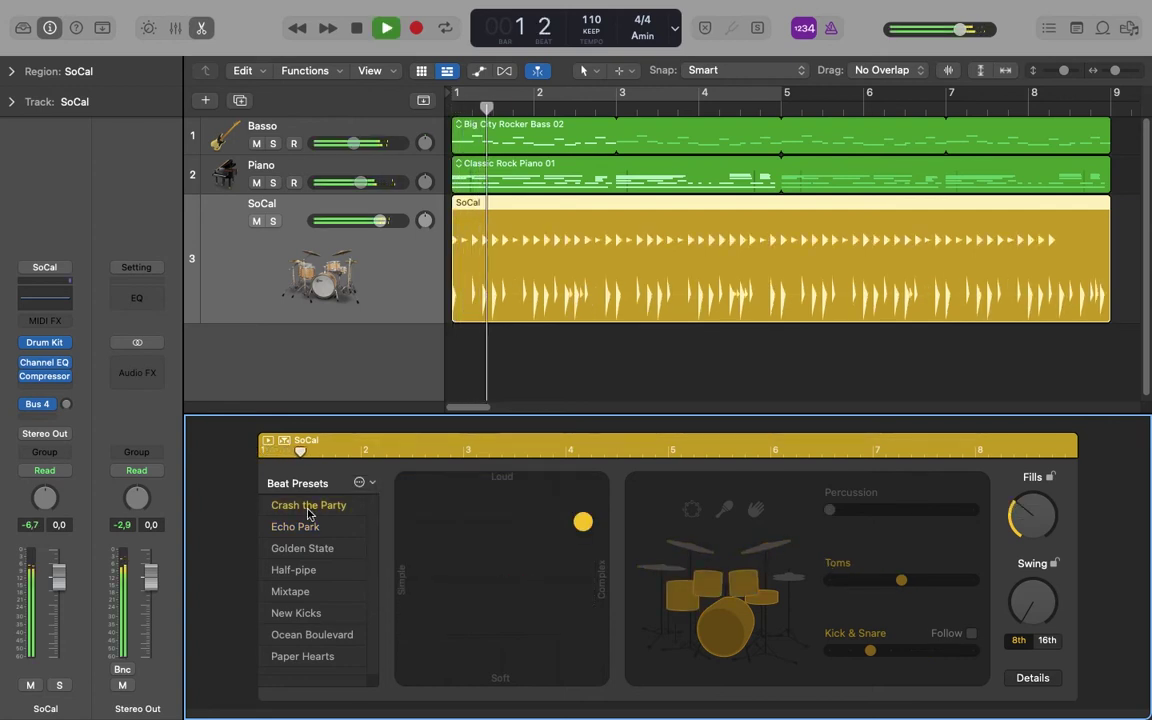
click(308, 527)
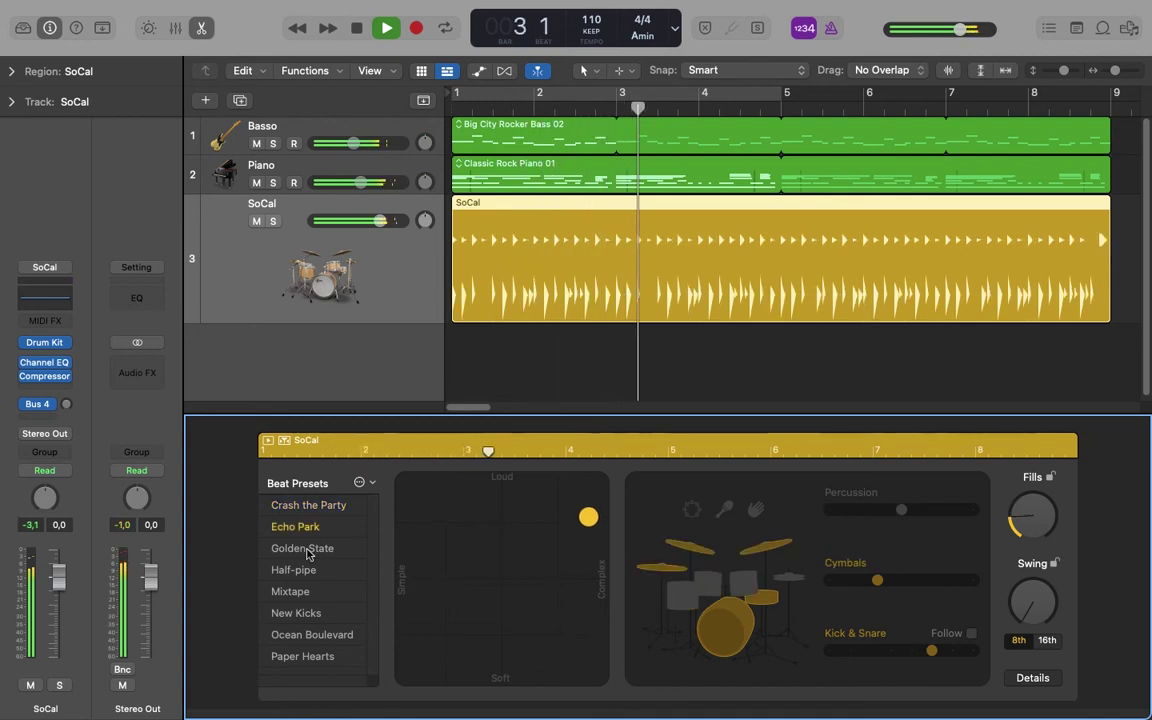
click(307, 550)
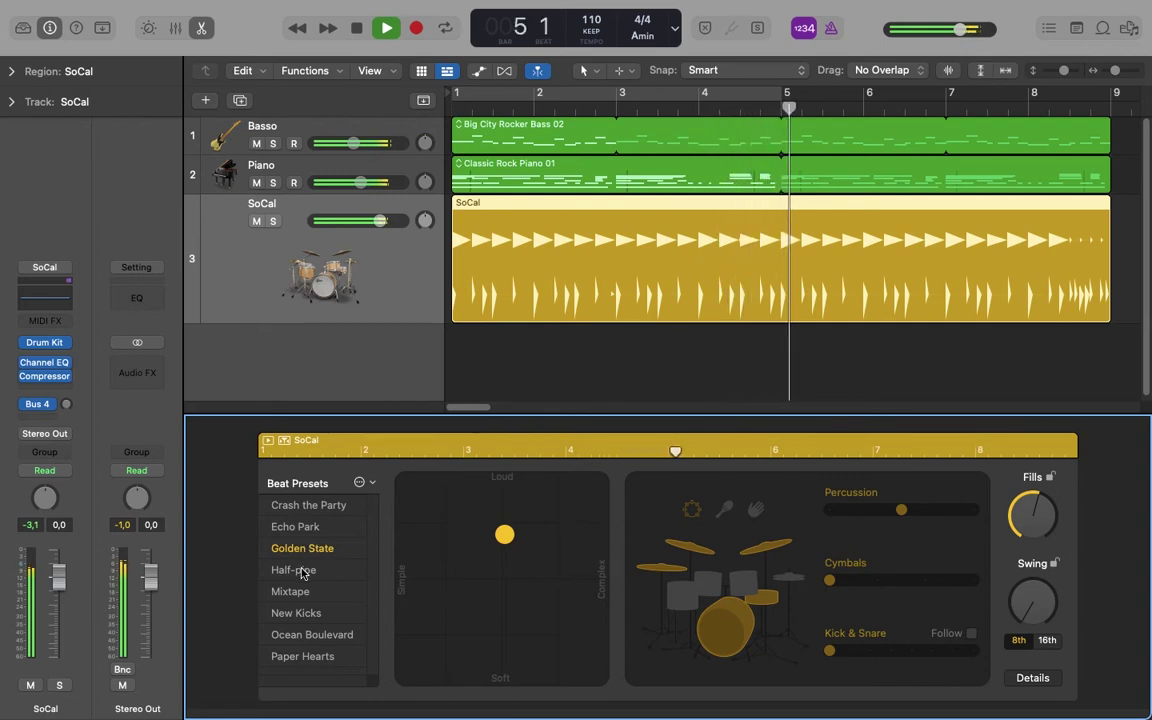
click(301, 571)
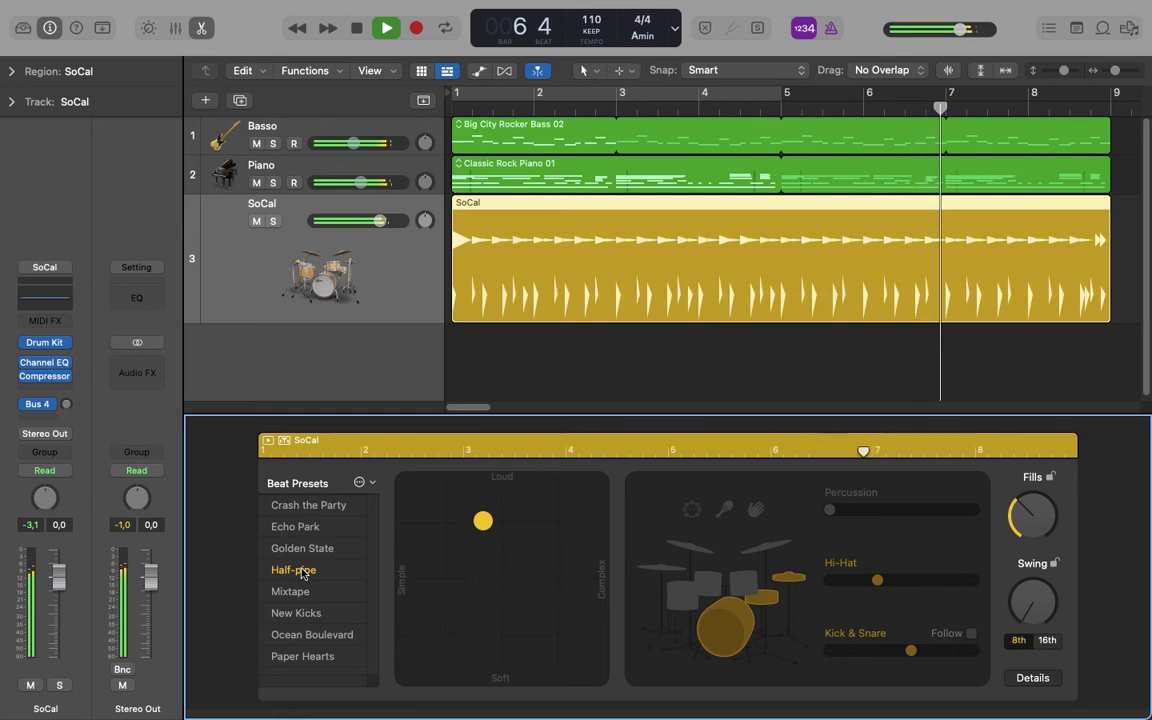
Stop and rewind playback, and try the XY pad puck at the Simple edge, the Loud edge and slightly below centre.
key(space)
key(Return)
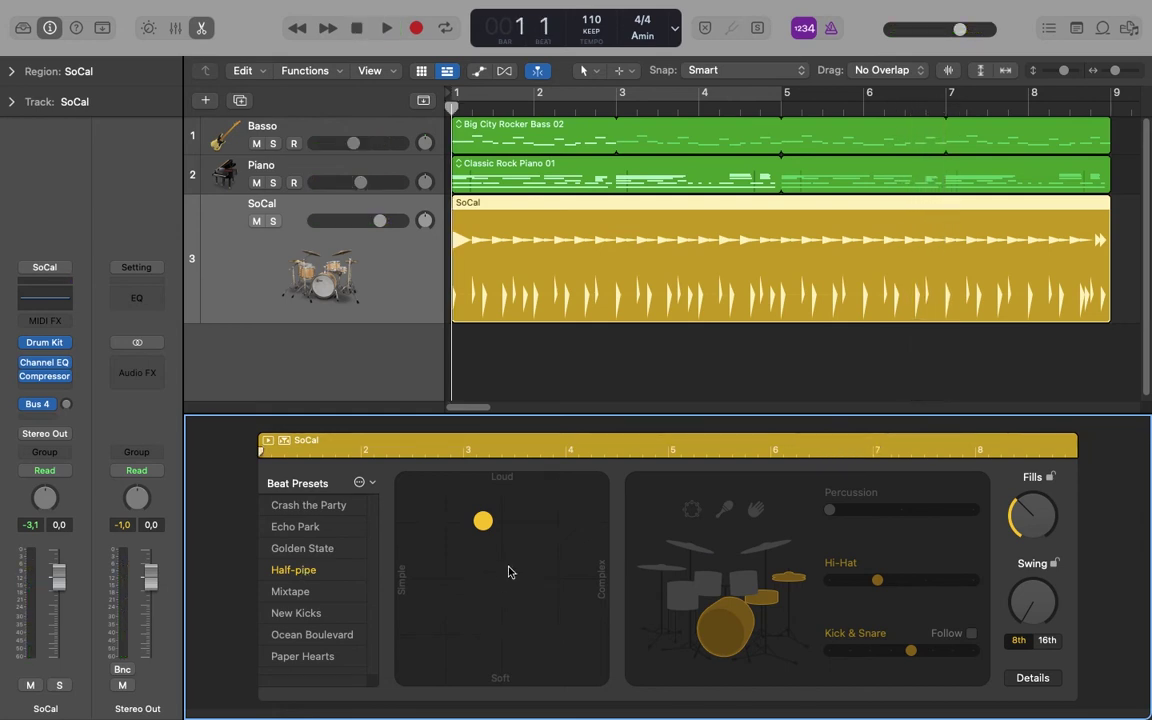
drag(484, 528, 401, 577)
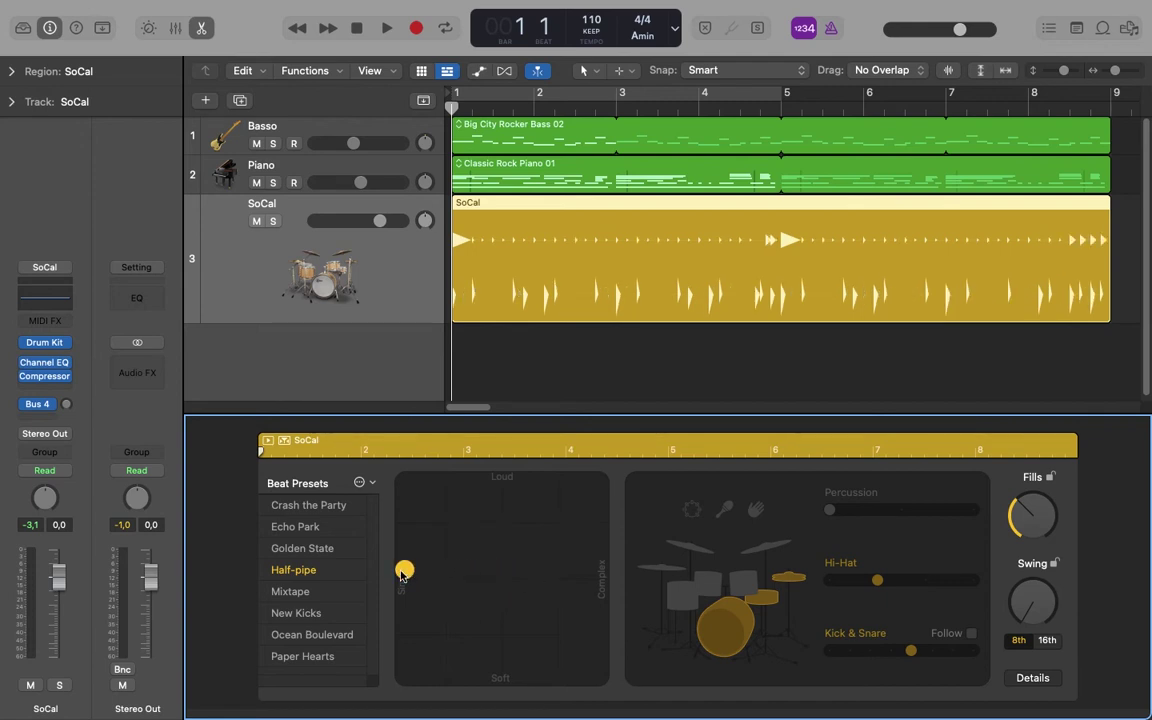
drag(404, 574, 504, 486)
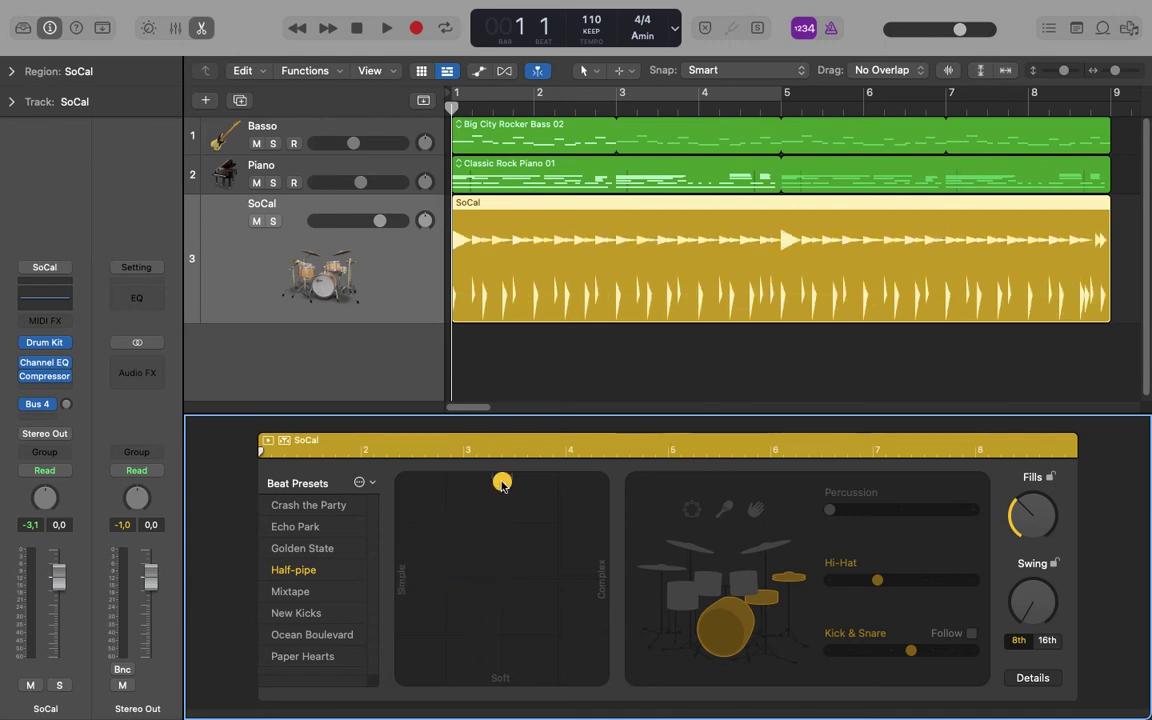
drag(502, 483, 507, 598)
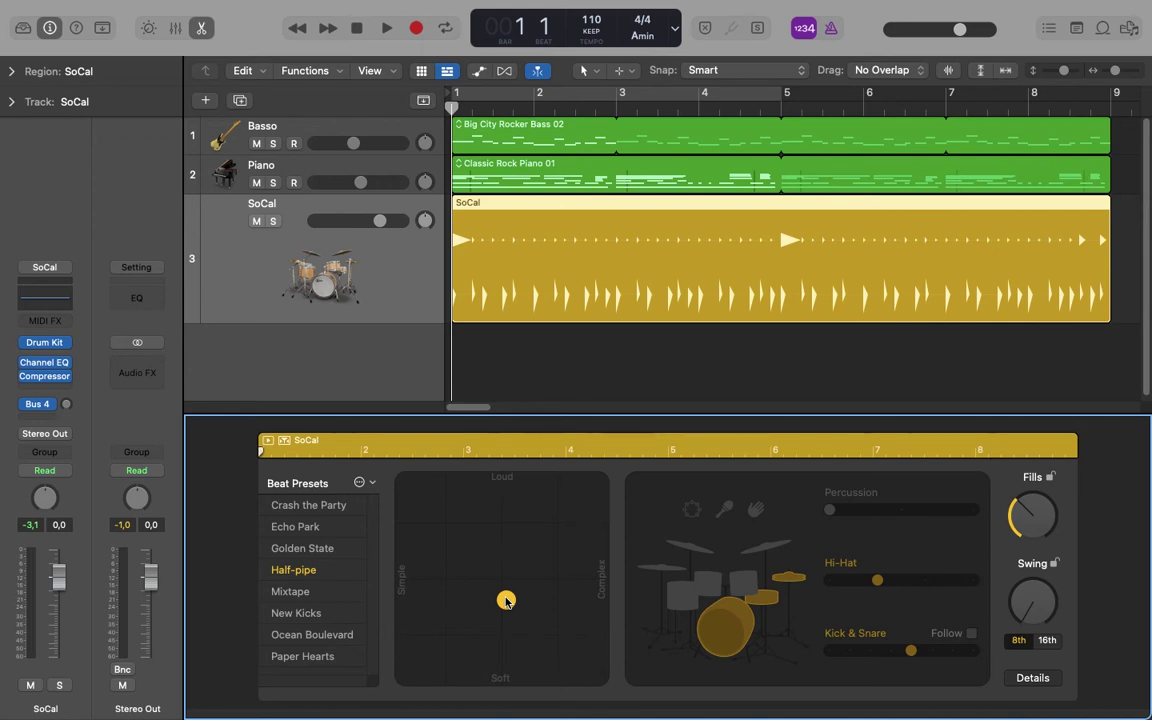
Audition the XY pad puck at the Simple, Complex, Loud and Soft edges during playback, finishing at Soft.
key(space)
drag(506, 600, 403, 578)
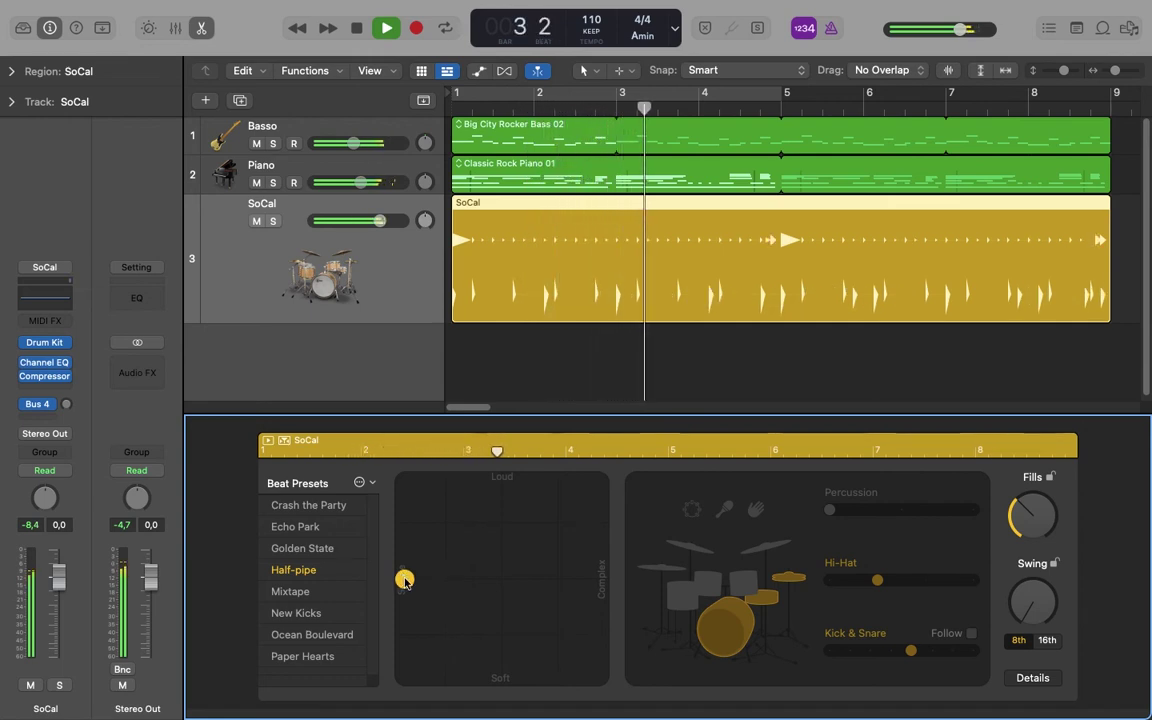
drag(405, 580, 605, 582)
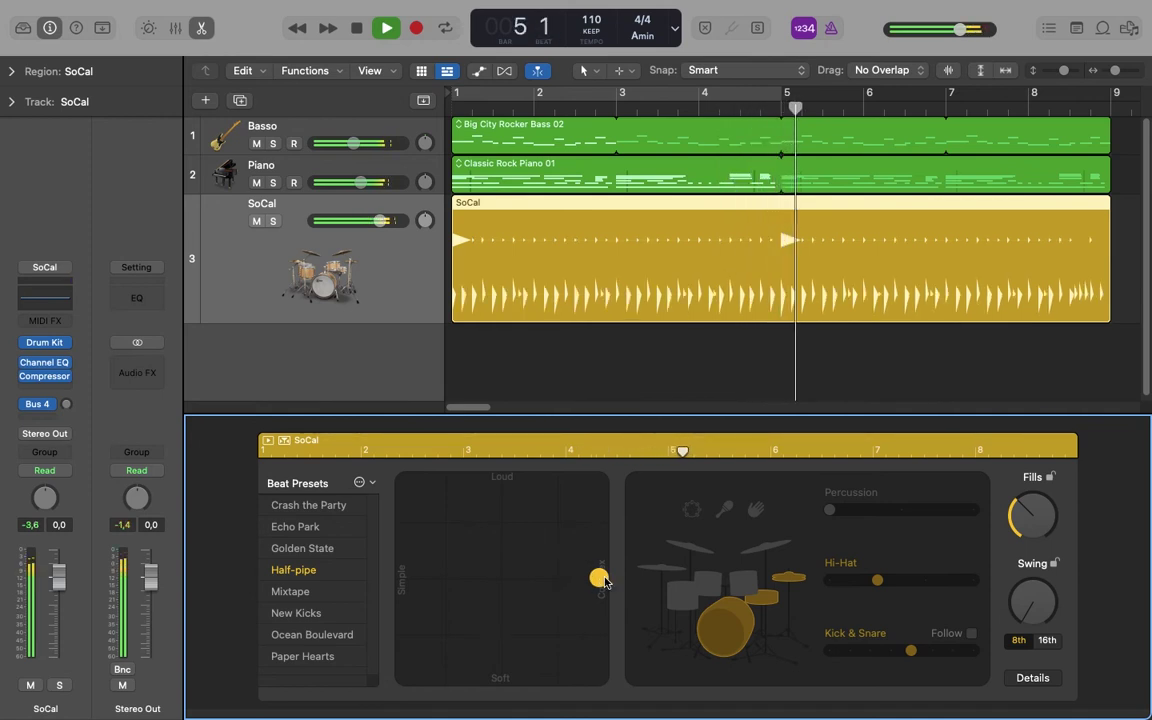
drag(604, 580, 506, 480)
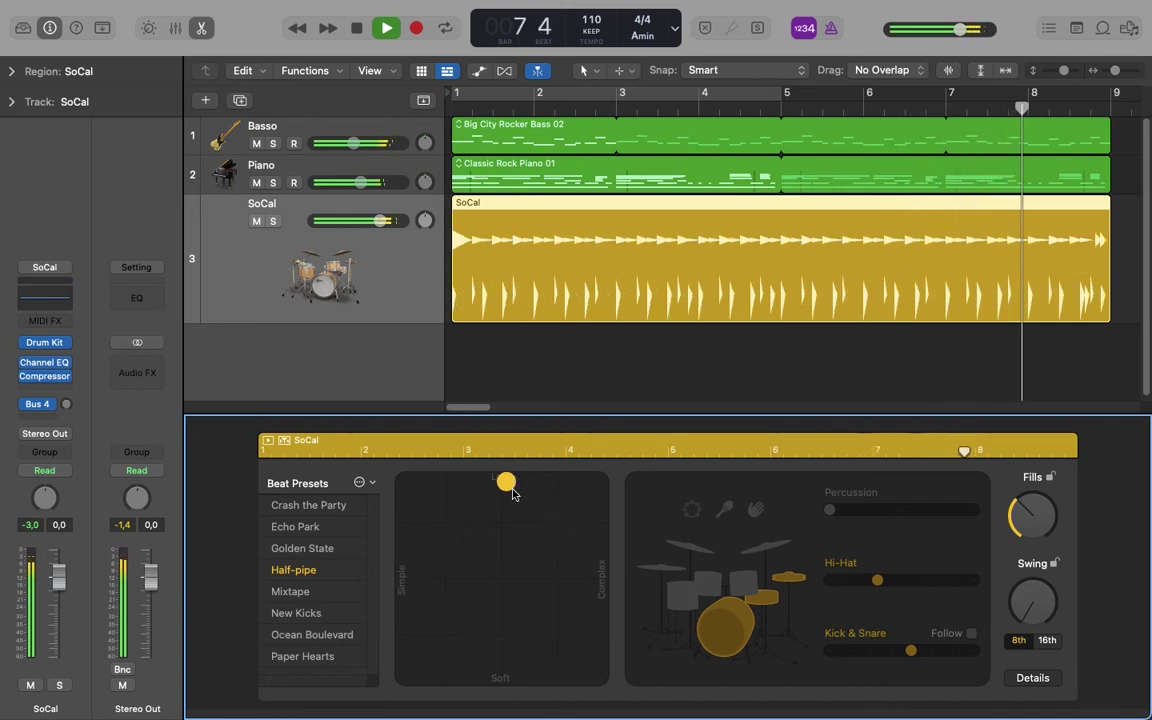
drag(506, 484, 499, 677)
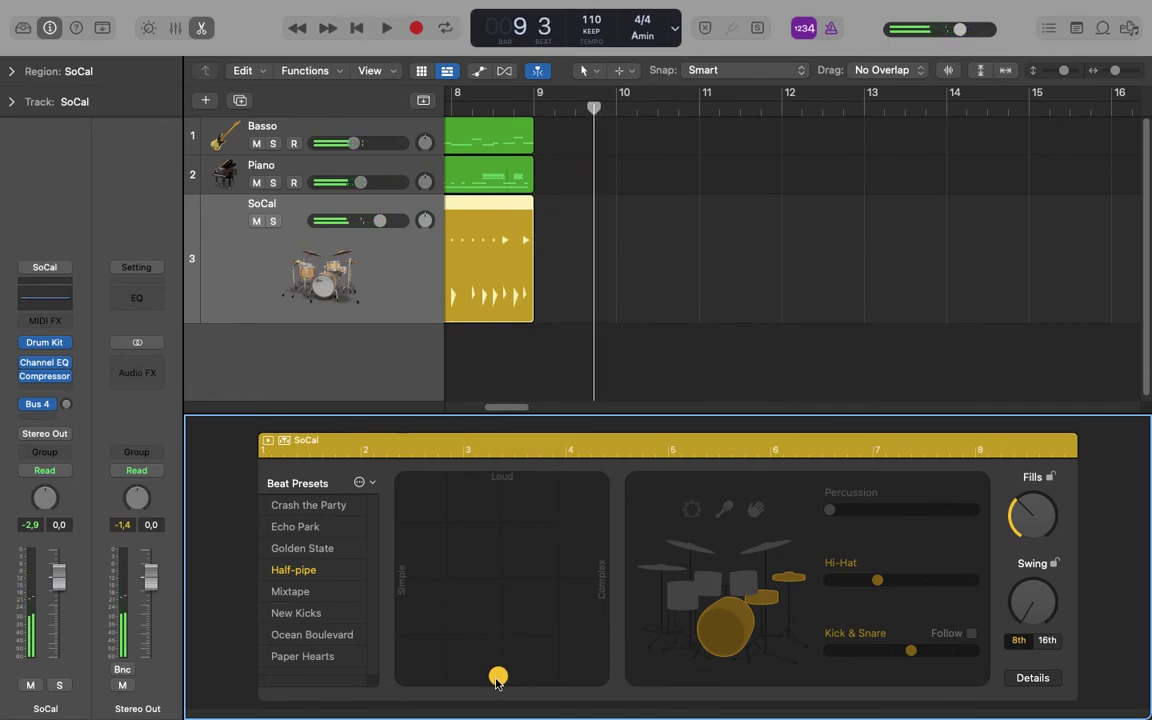
key(space)
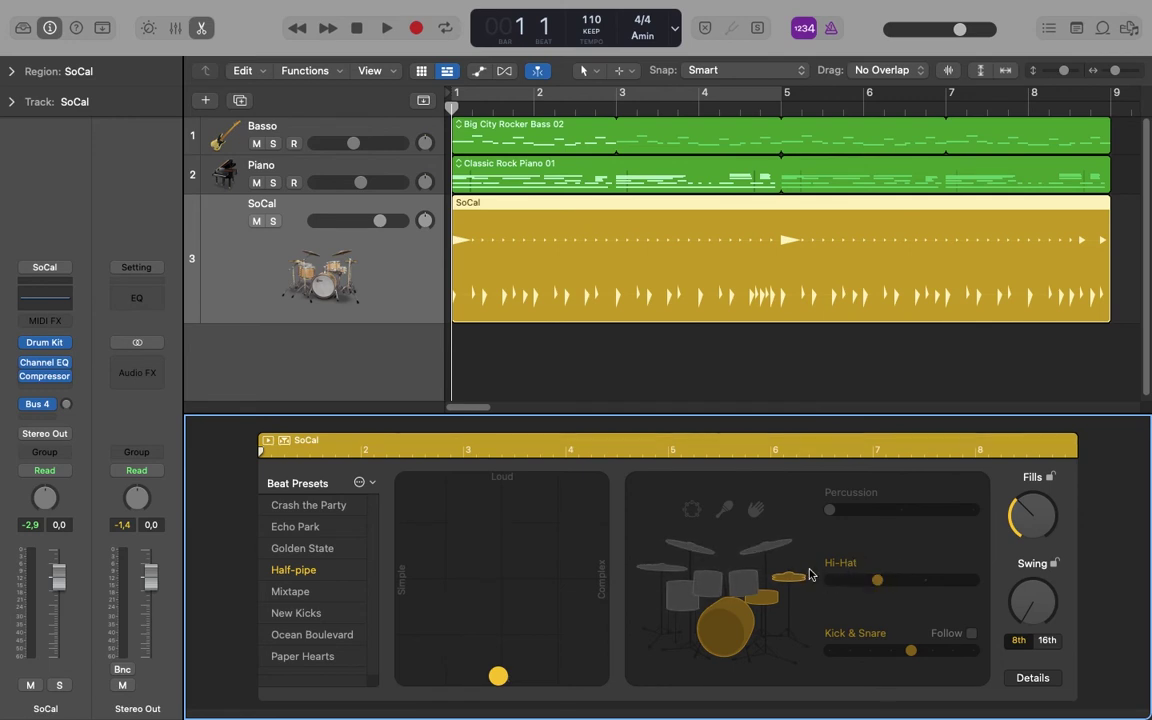
Try the Toms in place of the Hi-Hat, play the drummer region on its own, and switch back to the Hi-Hat.
click(707, 583)
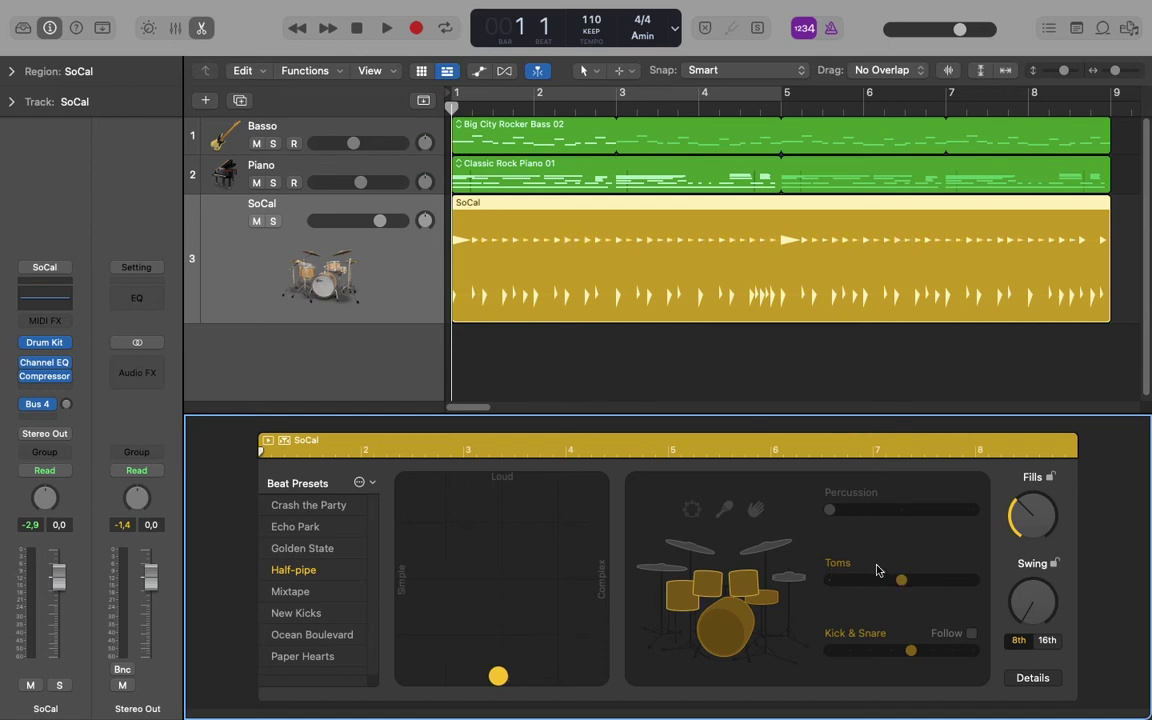
click(267, 440)
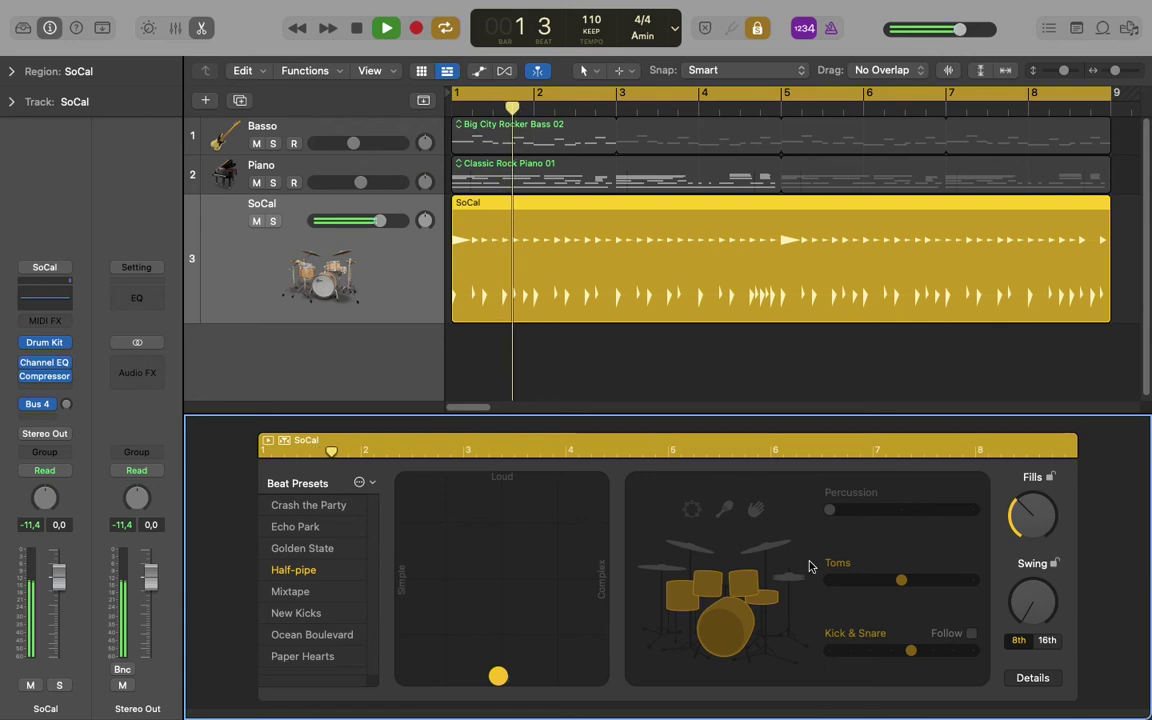
click(791, 580)
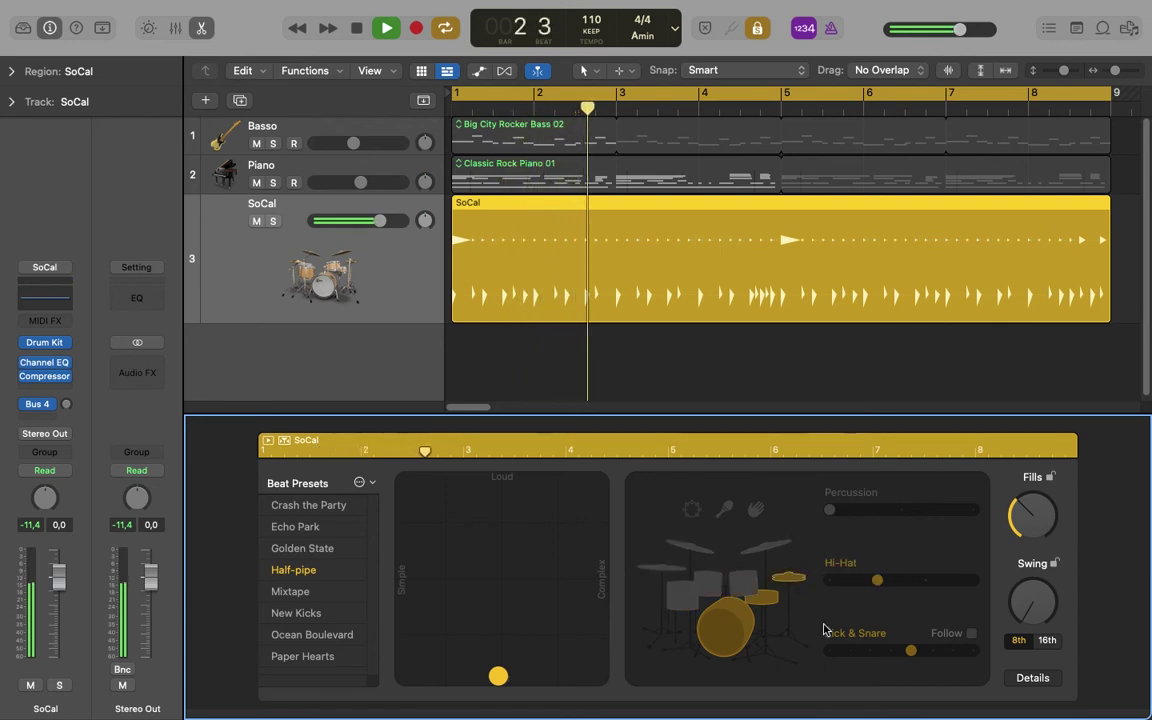
Raise the Hi-Hat variation to its maximum and add tambourine percussion at the middle of its range.
drag(877, 580, 964, 582)
click(691, 509)
drag(830, 511, 902, 511)
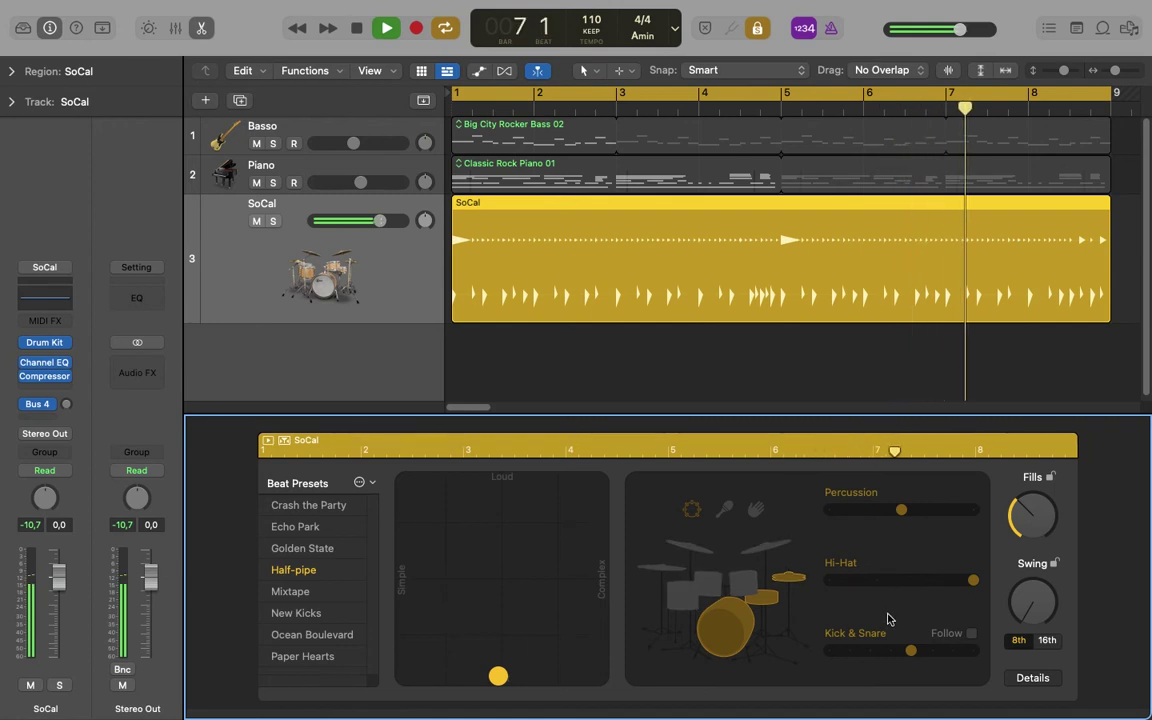
Stop playback and make the Kick & Snare follow the Piano track.
key(space)
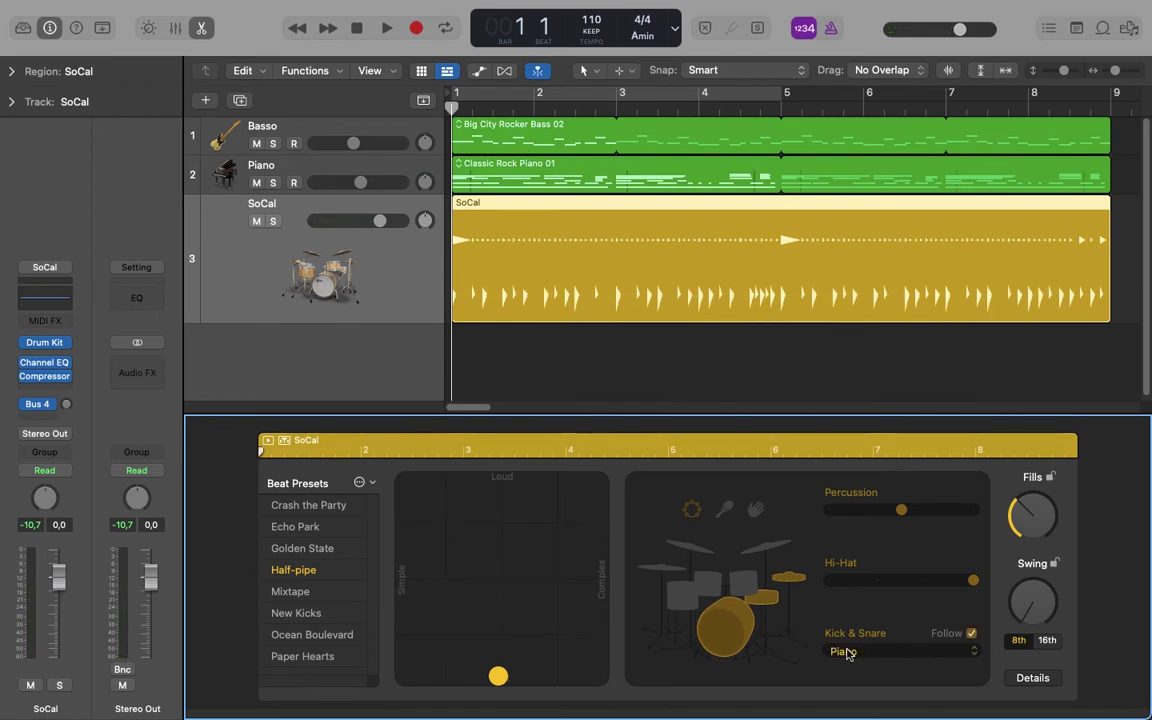
click(872, 651)
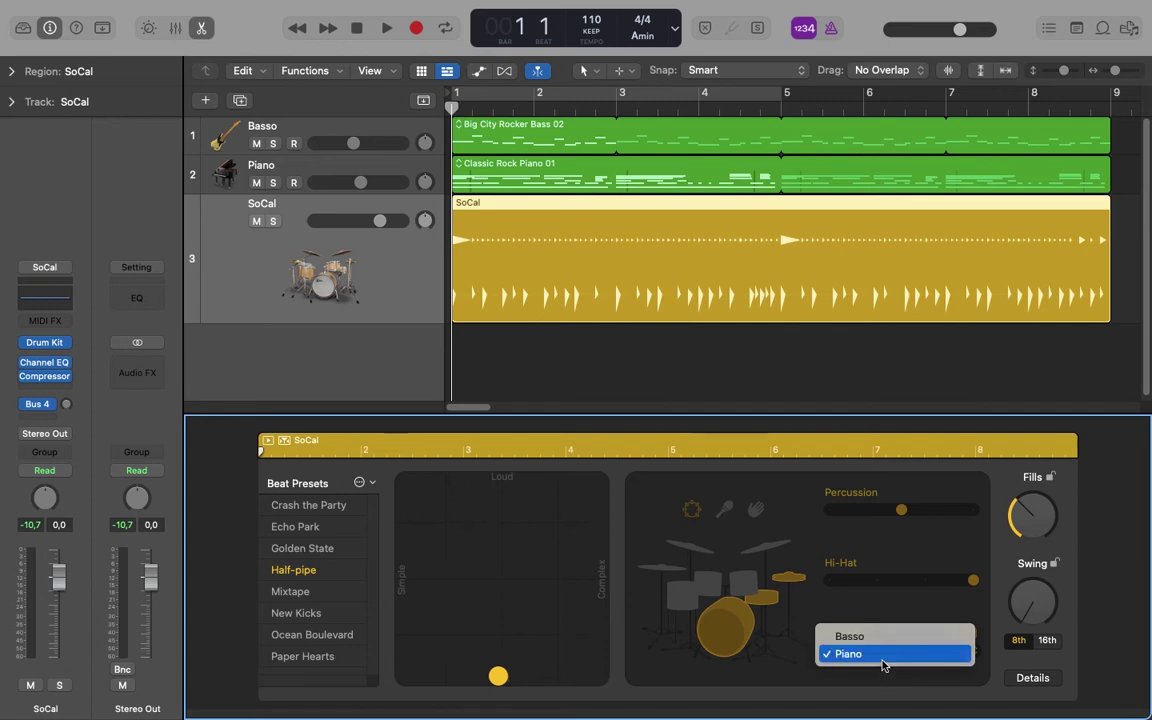
click(882, 656)
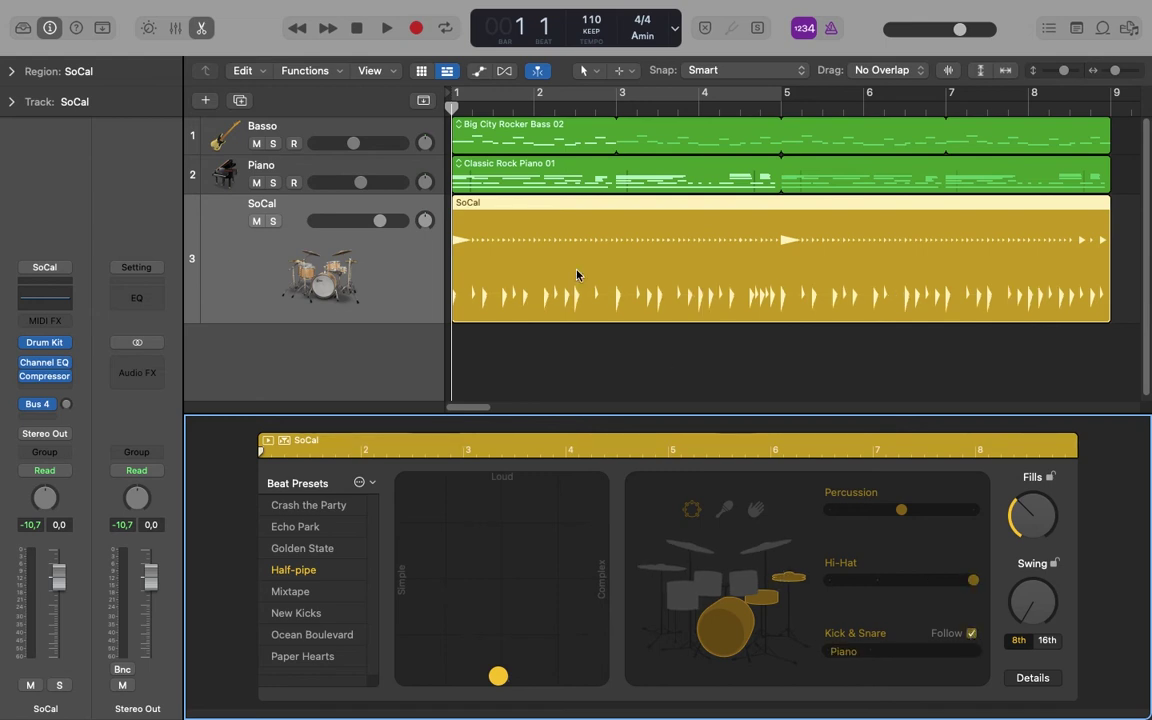
Turn on cycle mode, extend the cycle range to bar 9, and play the song.
click(474, 97)
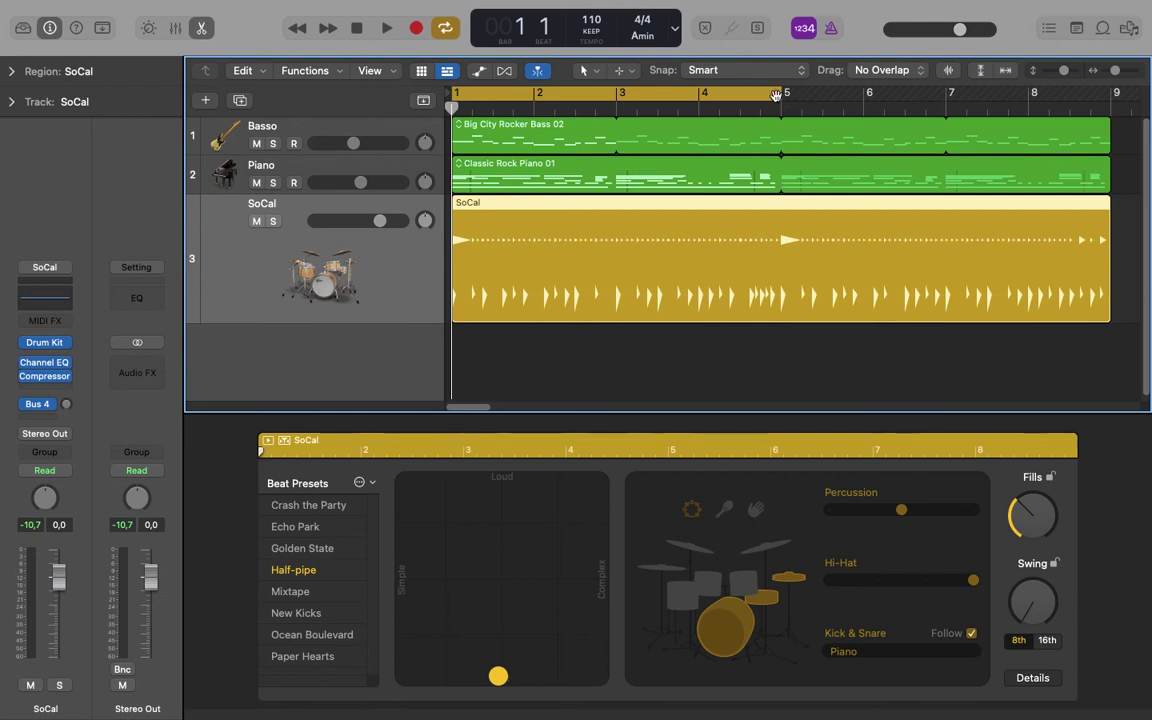
drag(778, 95, 1114, 93)
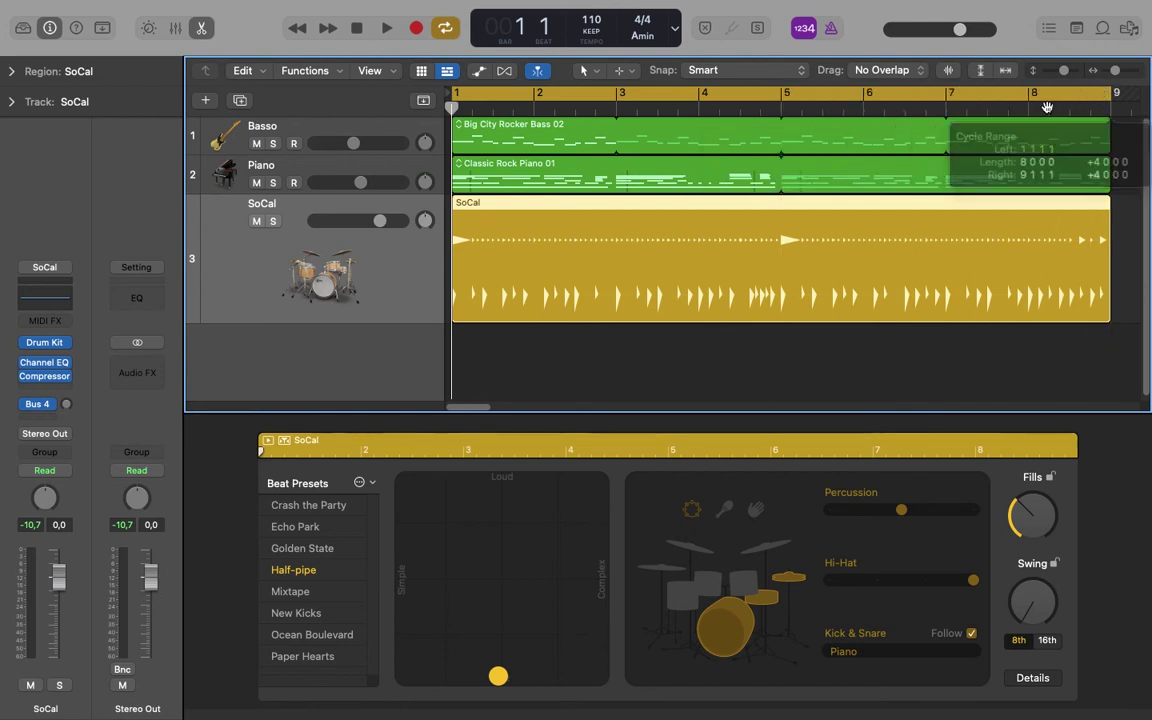
key(space)
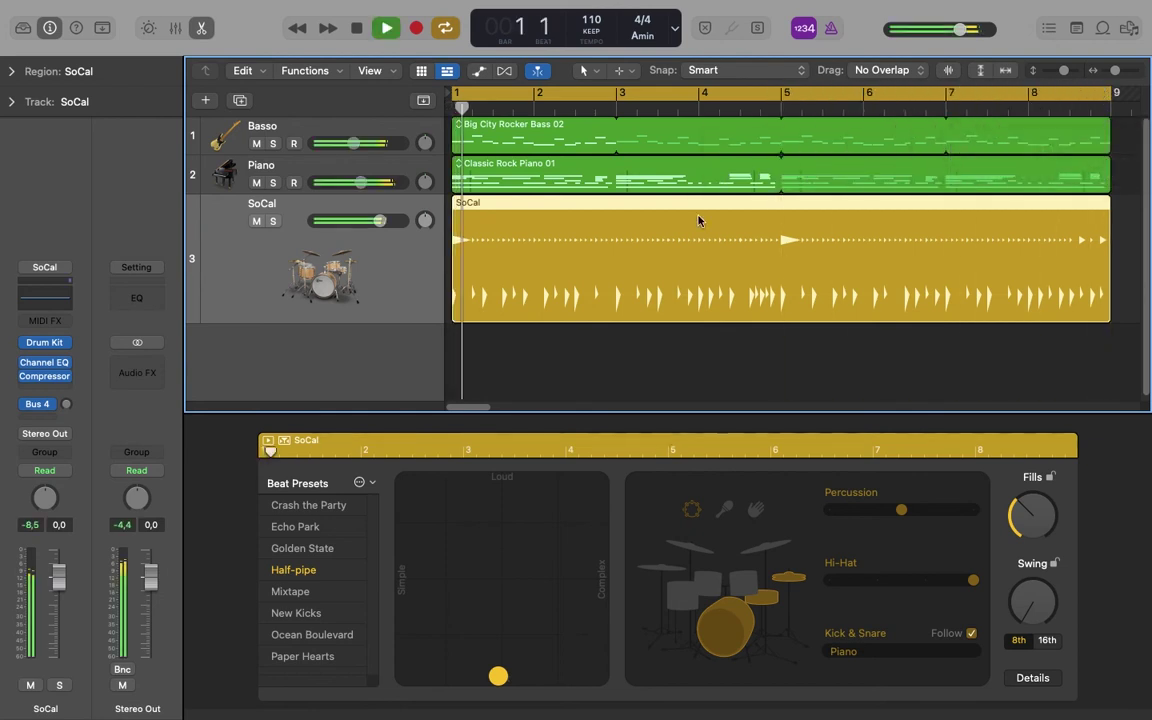
Compare the Kick & Snare part with Follow off and on again during playback, and stop.
click(972, 635)
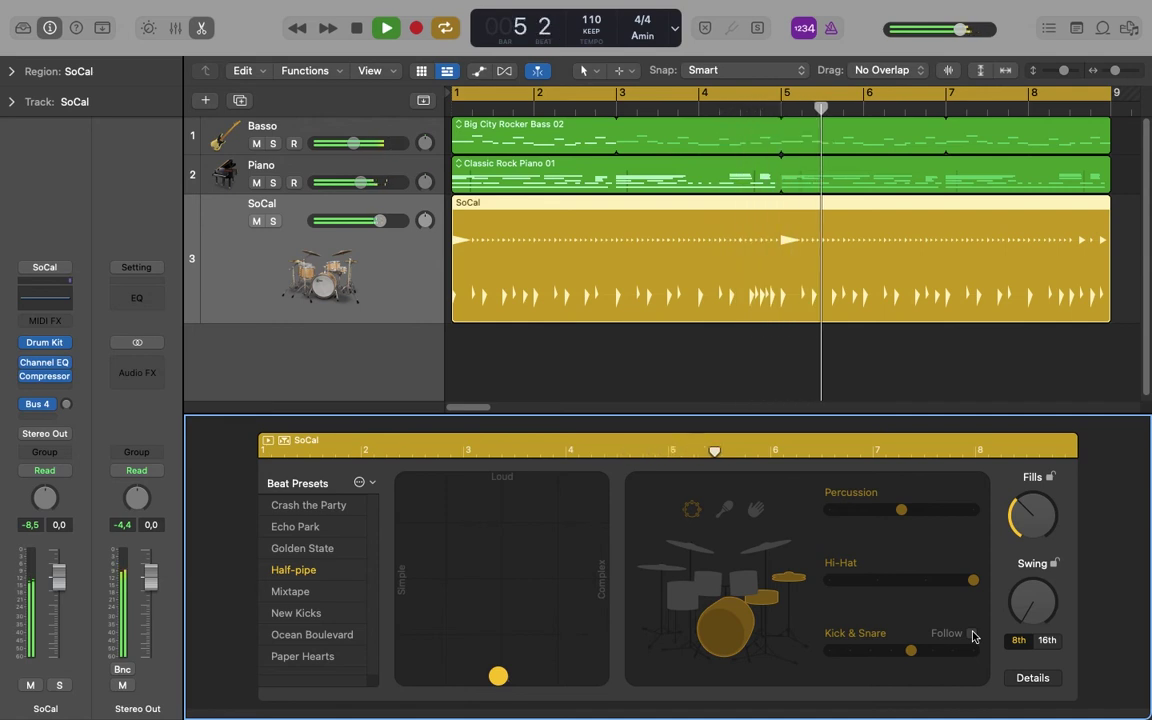
click(971, 634)
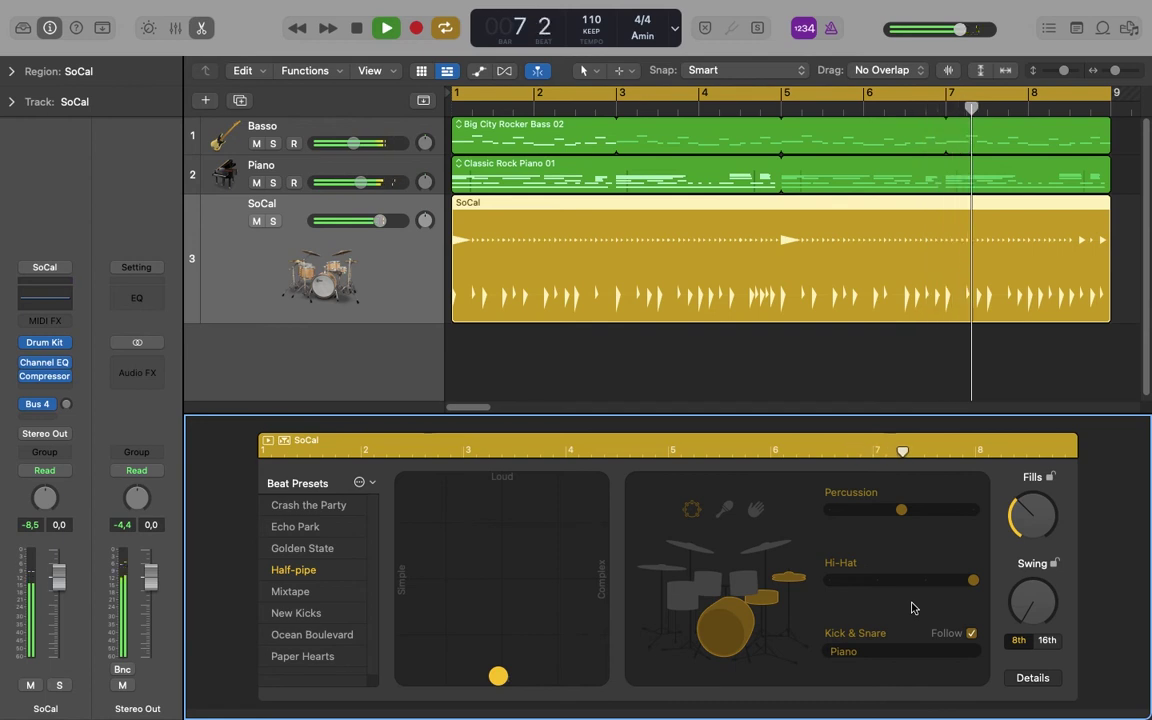
key(space)
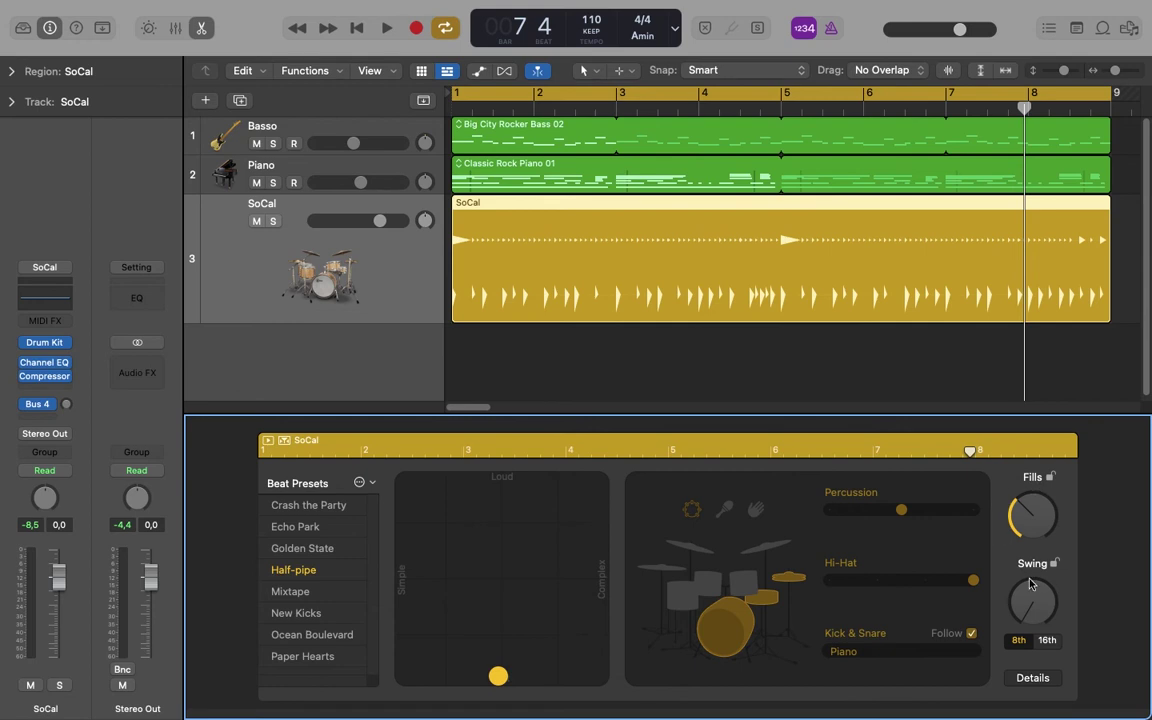
Lock the Fills and Swing settings, try the Golden State beat preset, and reapply Half-pipe.
click(1050, 479)
click(1055, 564)
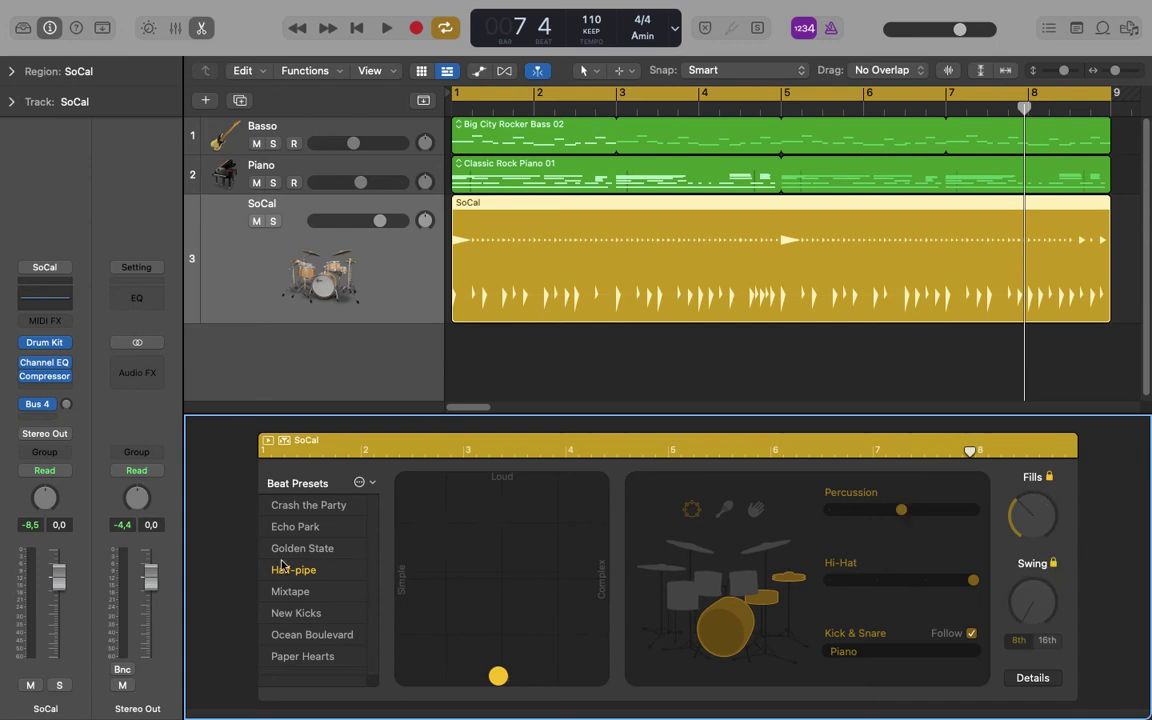
click(310, 550)
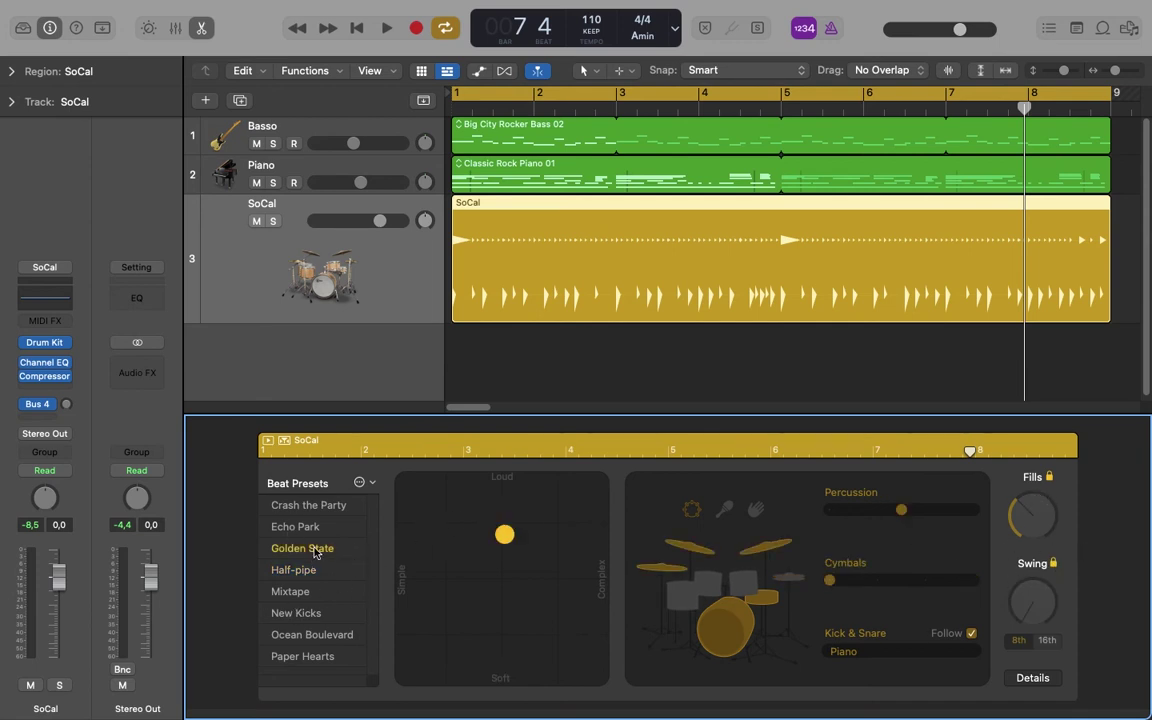
click(295, 571)
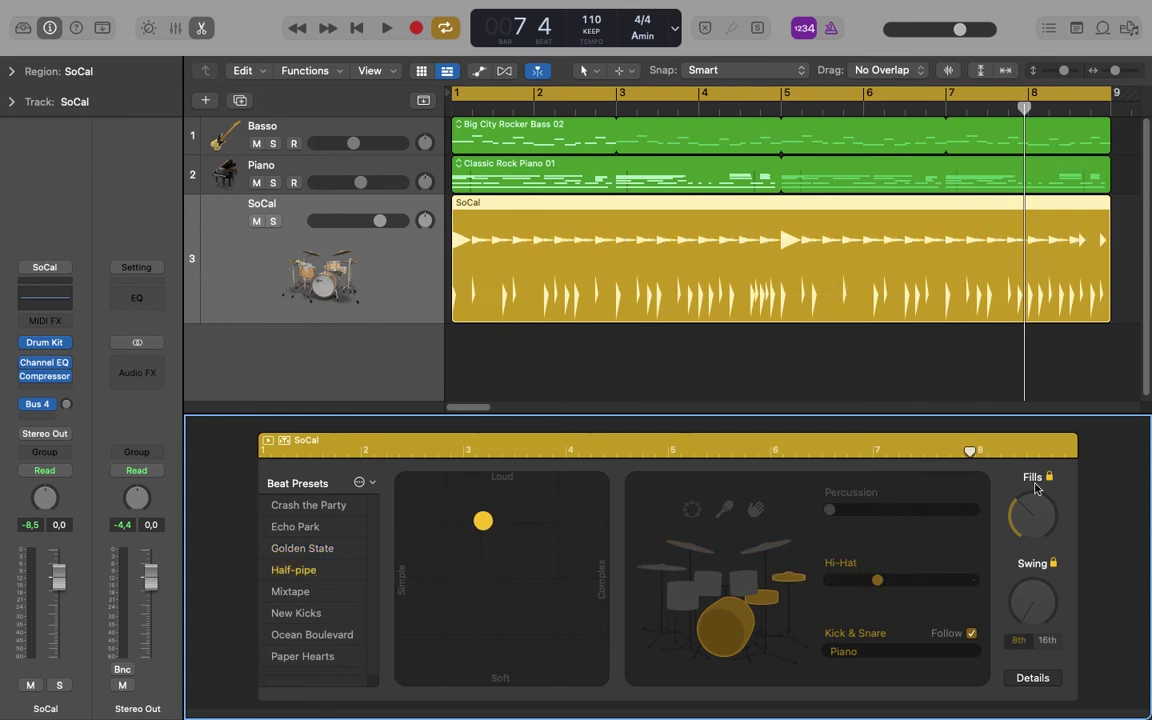
During playback, with Fills and Swing unlocked, raise Fills to maximum and add a moderate amount of 16th-note Swing.
key(space)
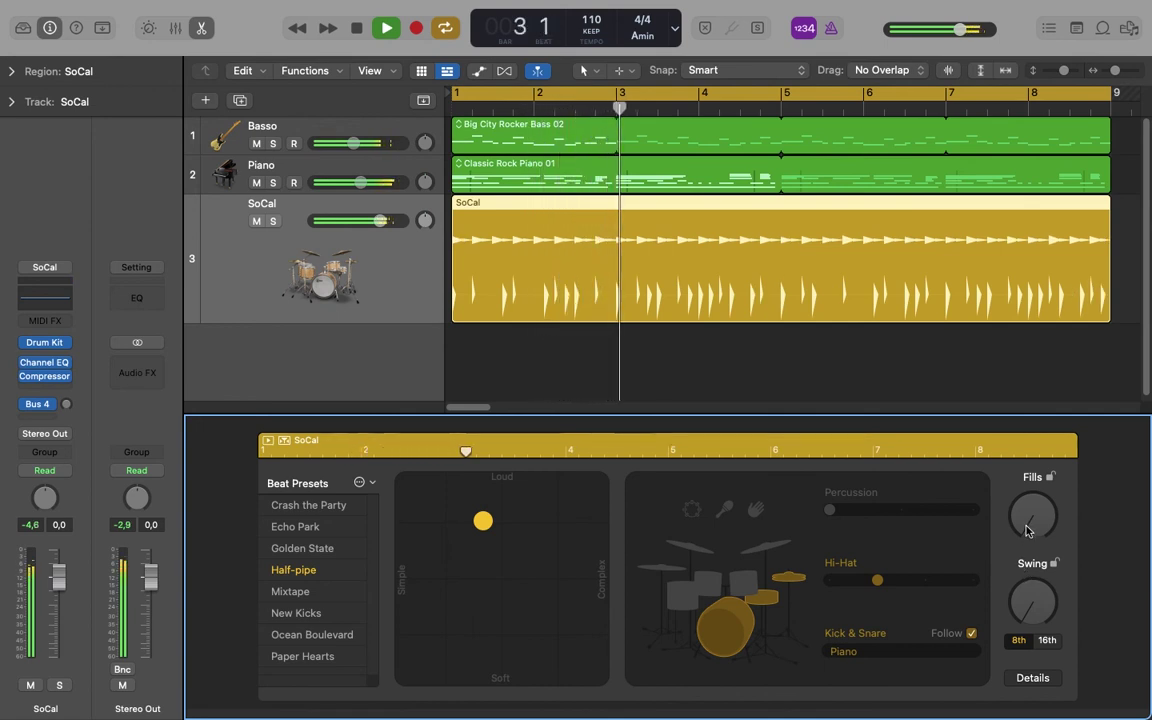
drag(1027, 531, 1018, 399)
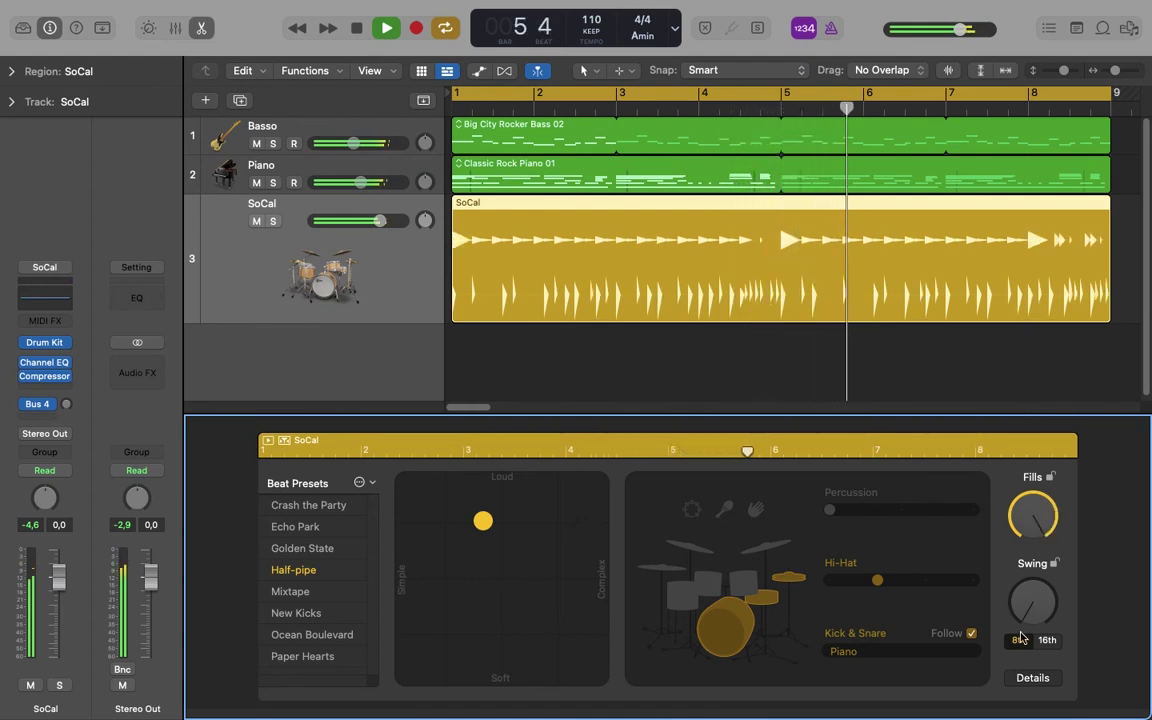
click(1050, 641)
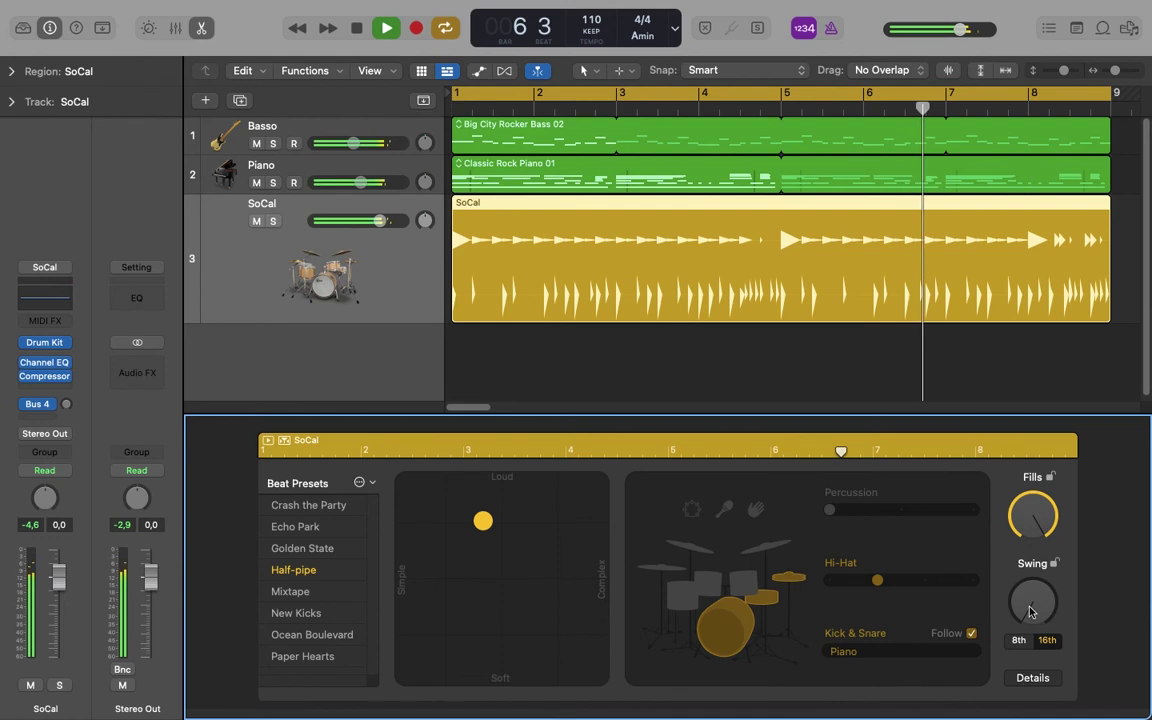
drag(1025, 616, 1028, 588)
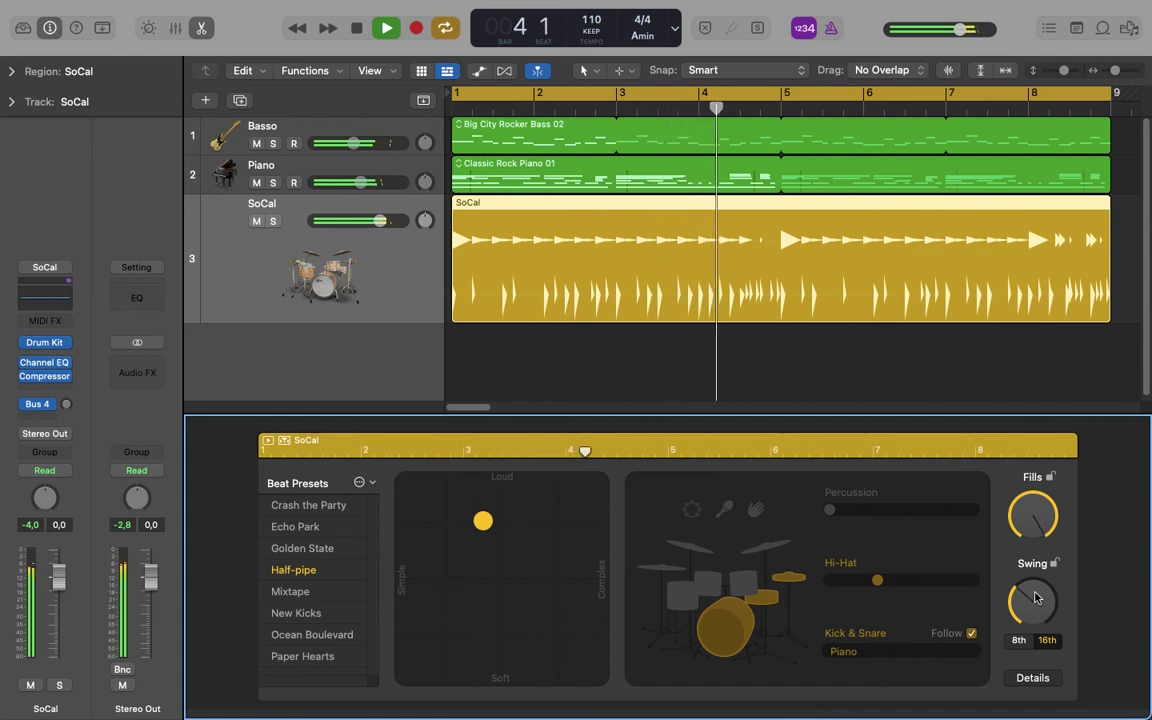
key(space)
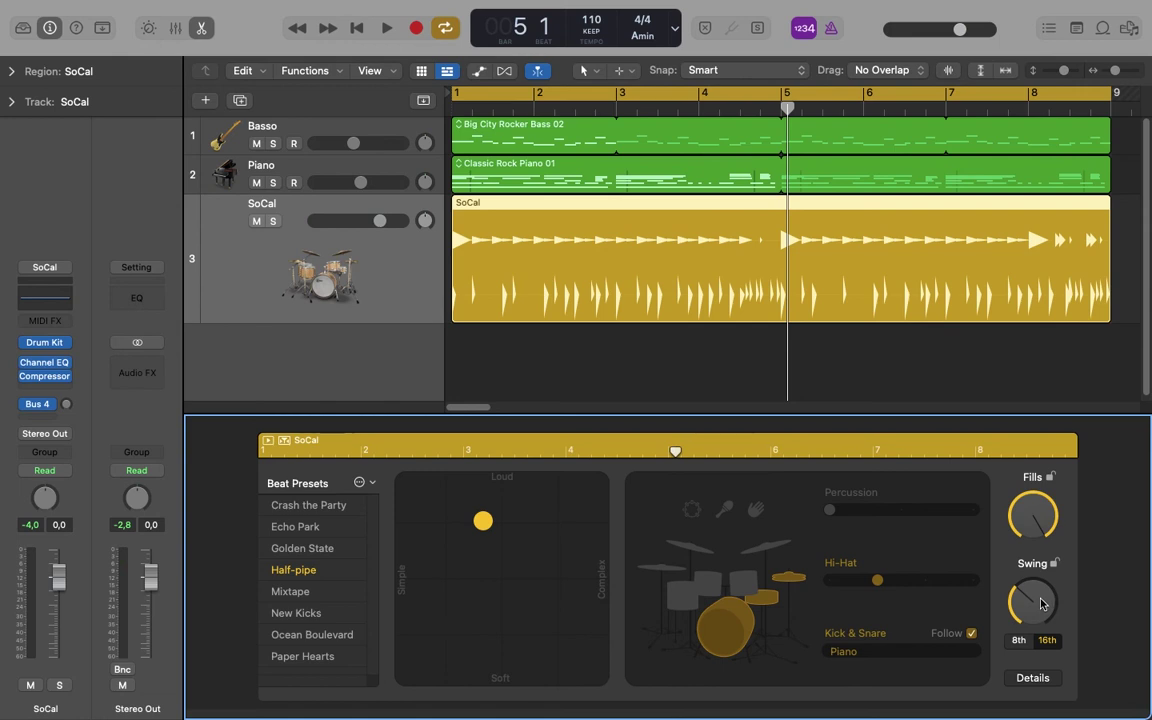
Show the drummer's performance details, move Feel towards Push, and set the Hi-Hat nearer Closed with Automatic off.
click(1034, 679)
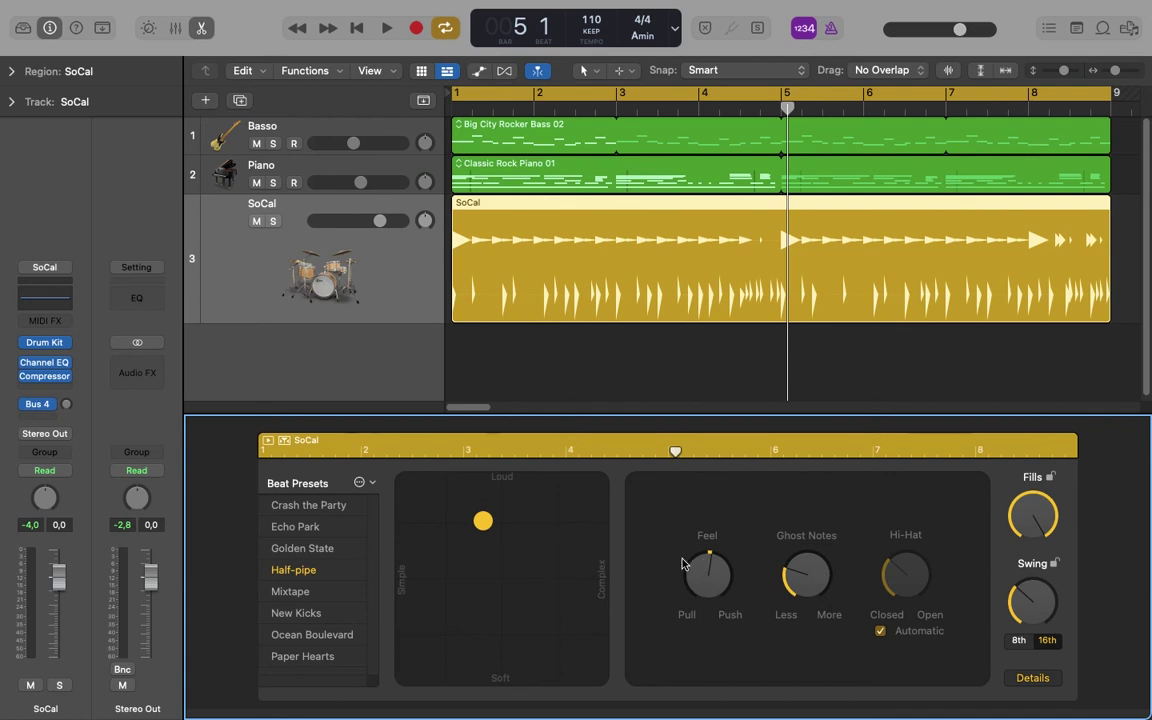
drag(716, 576, 705, 535)
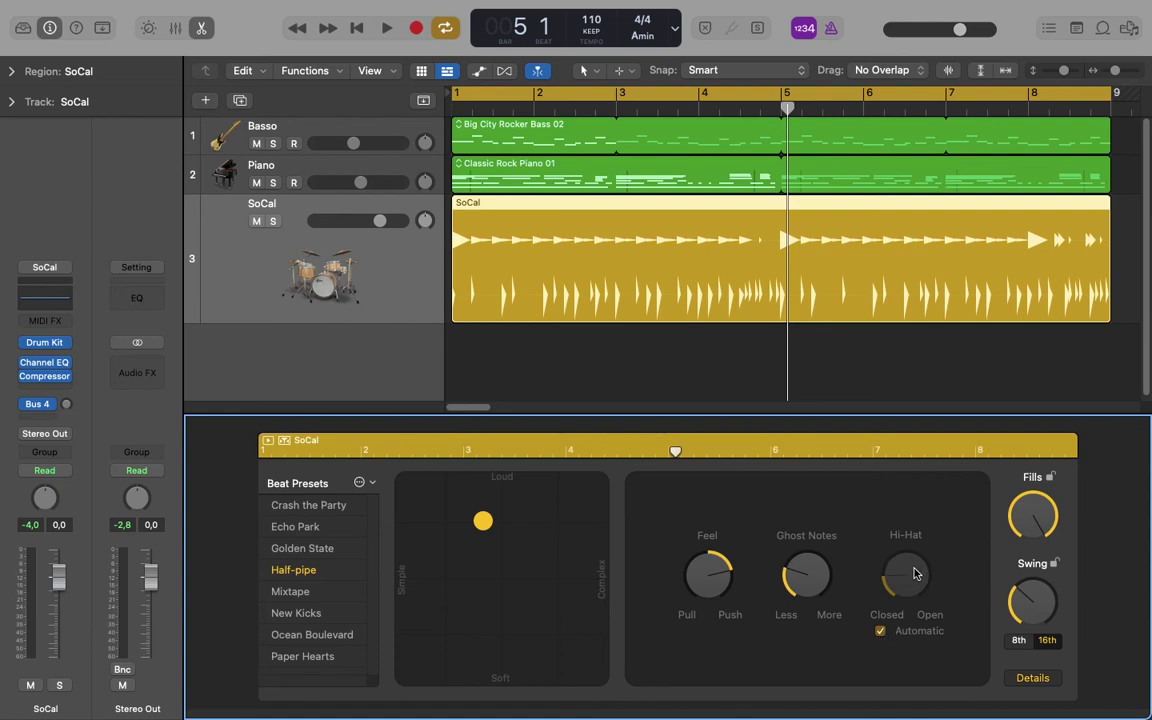
click(879, 632)
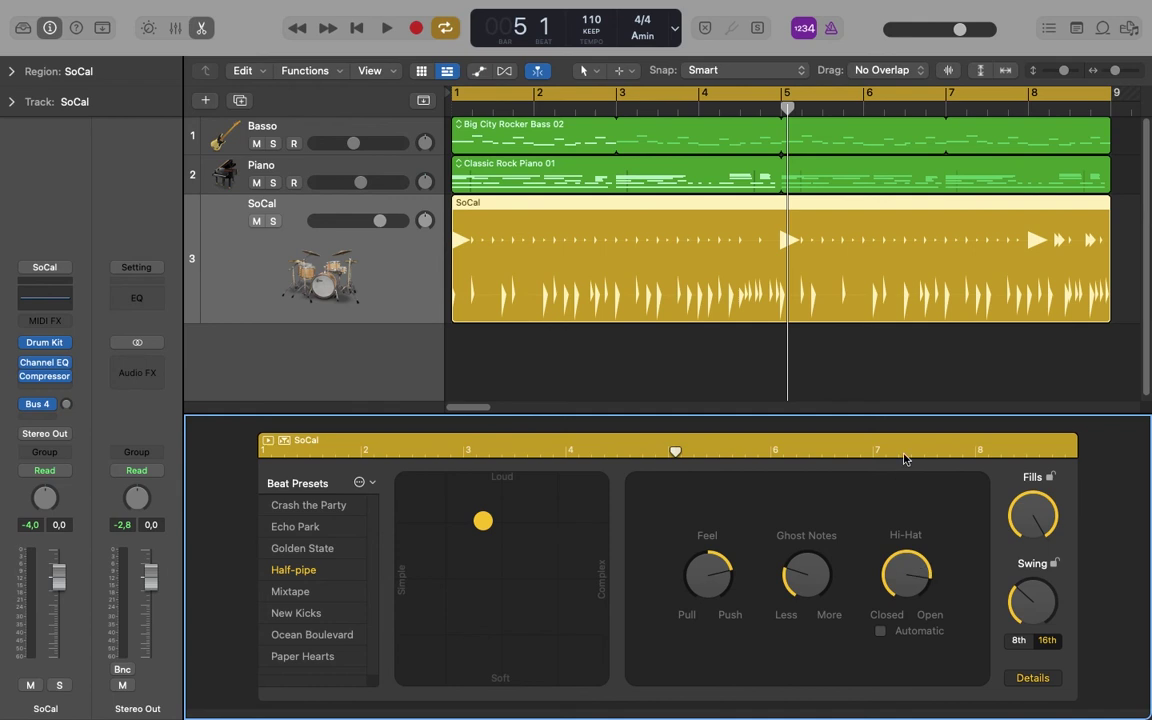
drag(902, 573, 911, 680)
Play the song and move Feel from full Push to nearly full Pull.
key(space)
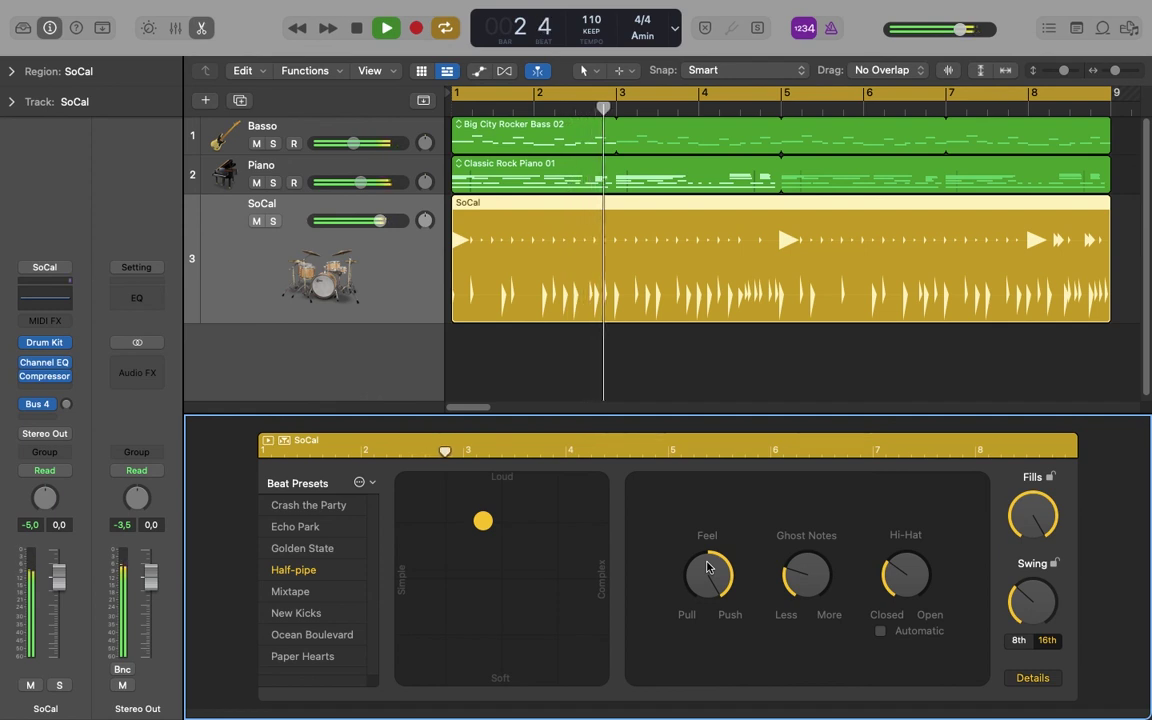
drag(707, 567, 710, 627)
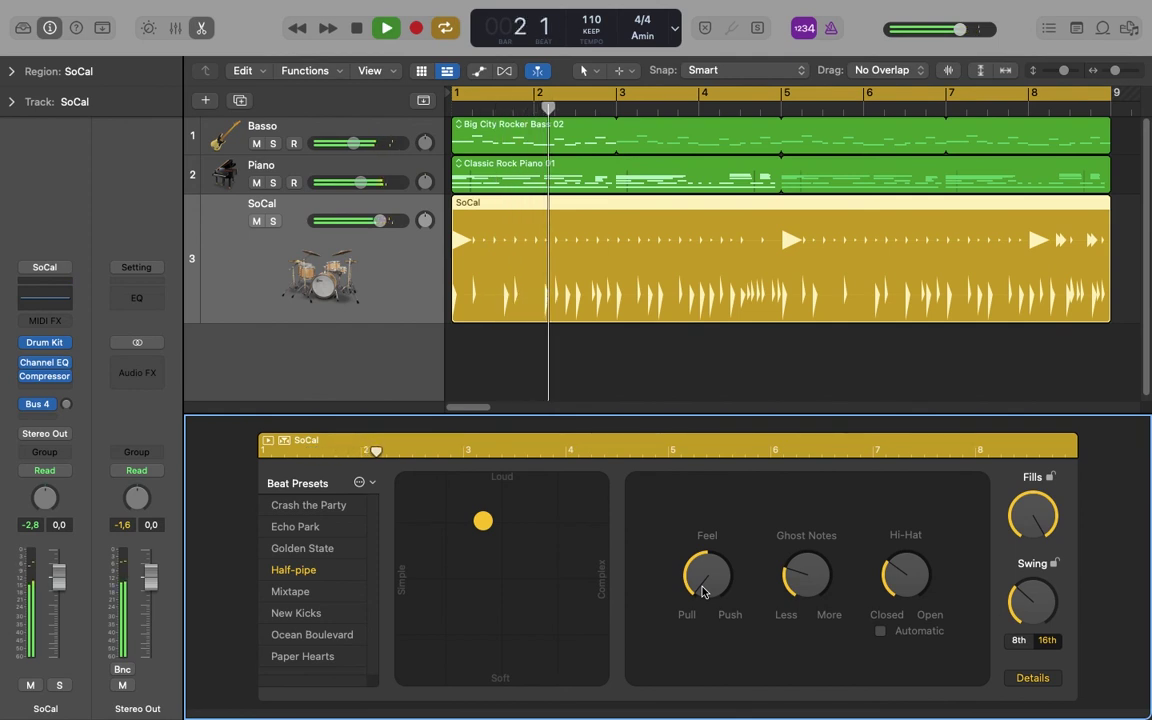
Centre Feel and, during playback, raise Ghost Notes to maximum before lowering them towards Less.
key(space)
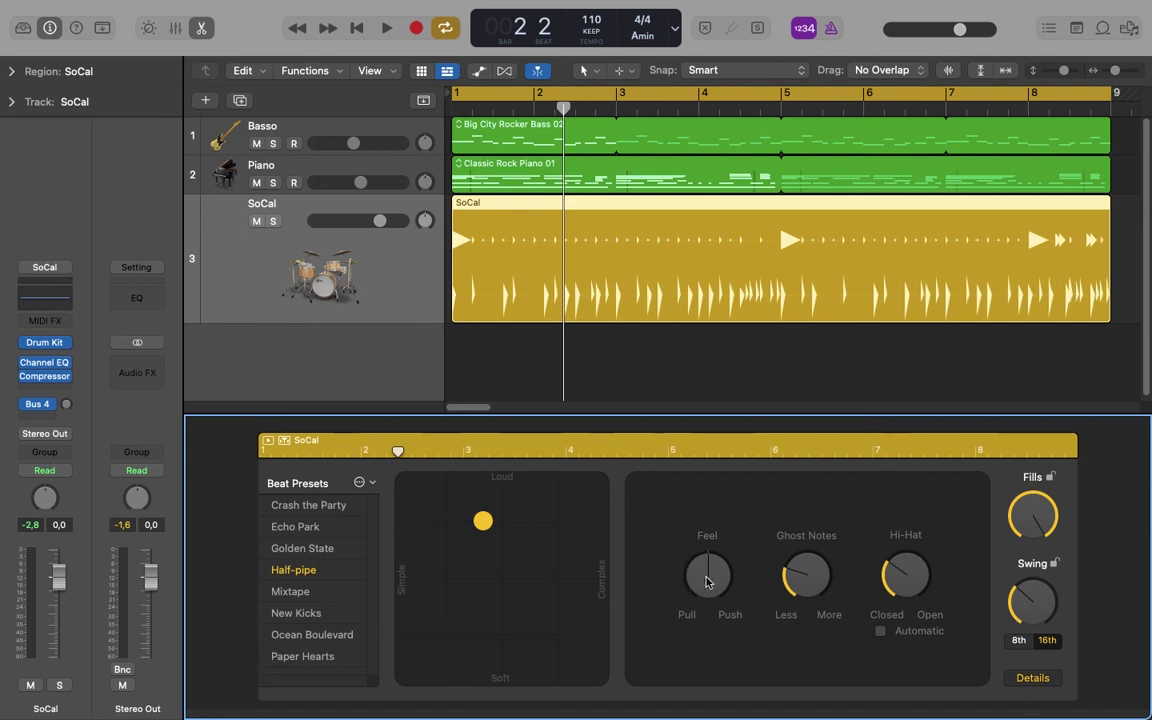
key(space)
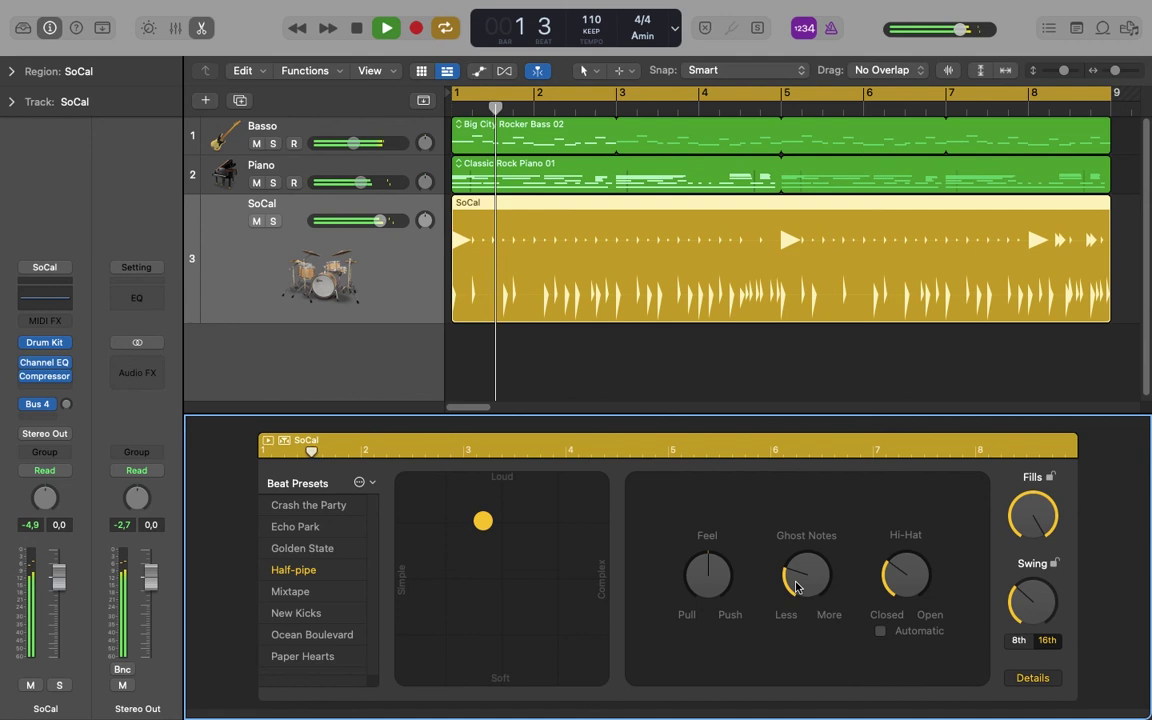
drag(791, 584, 811, 434)
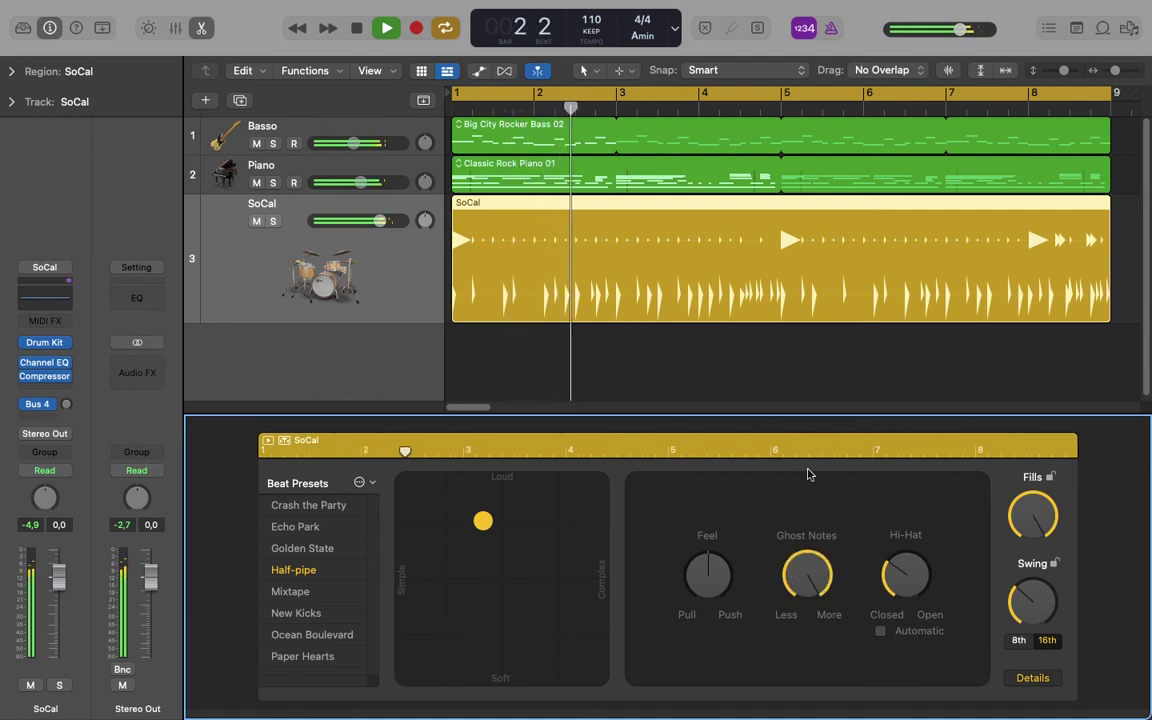
drag(805, 566, 676, 689)
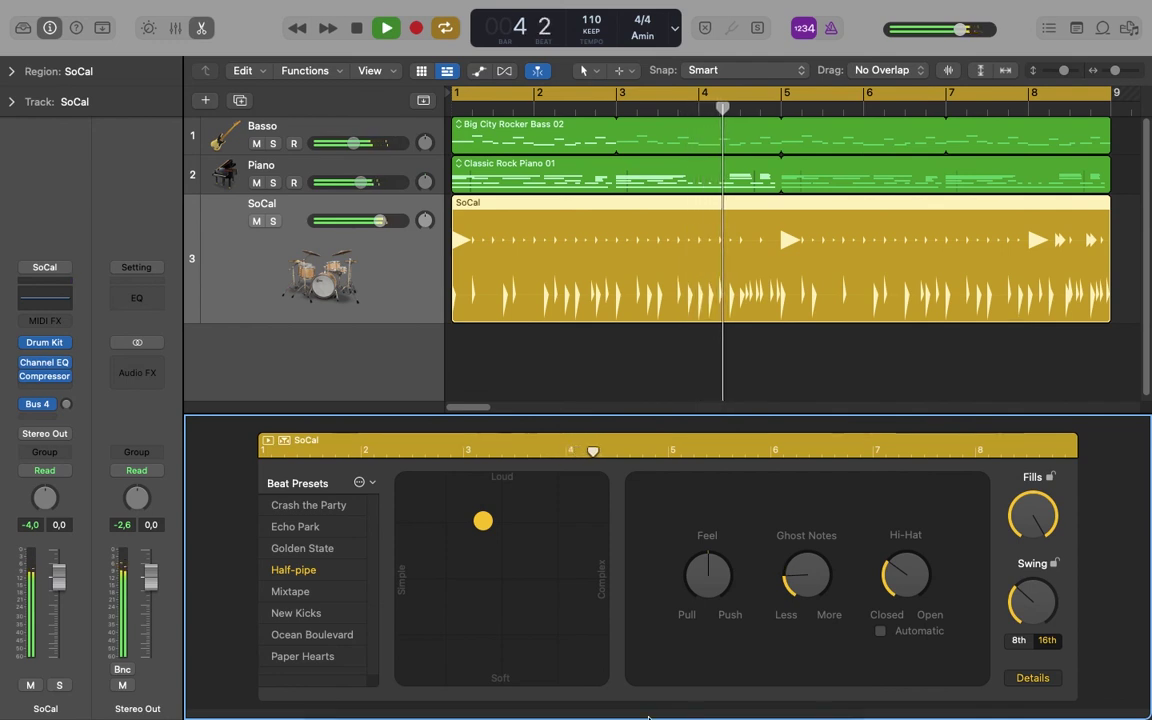
Set the Hi-Hat fully Open, switch it to Automatic with Ghost Notes at minimum, stop playback and hide the performance details.
drag(891, 580, 897, 427)
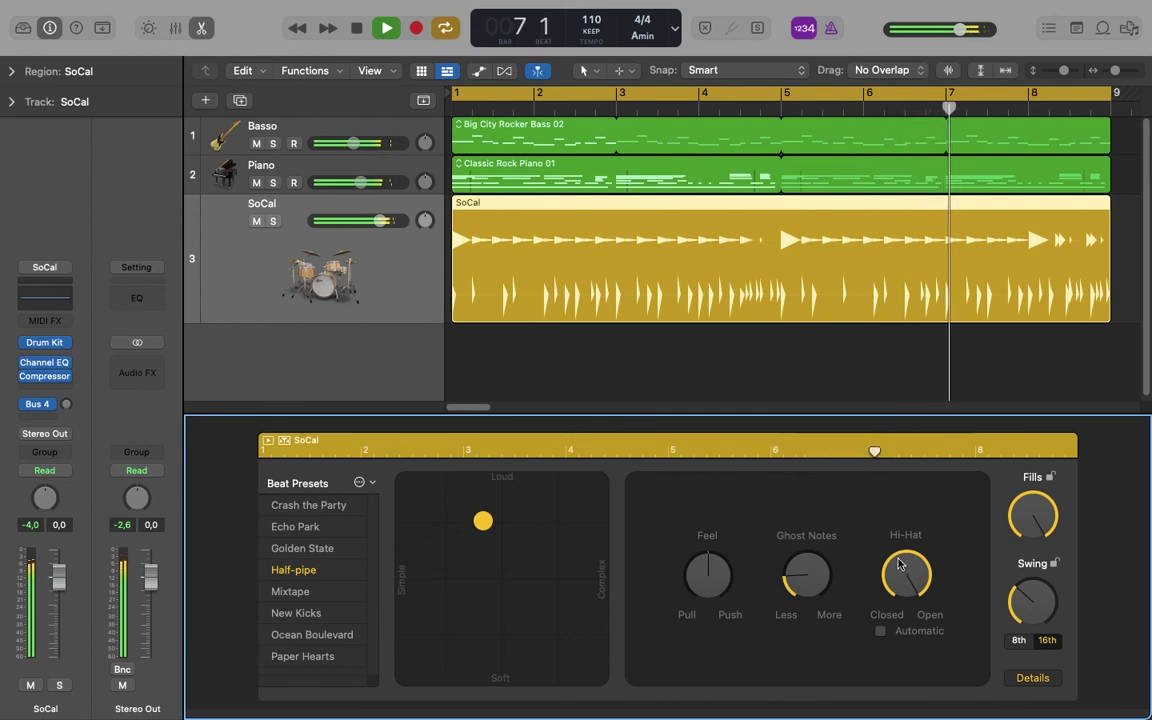
click(880, 631)
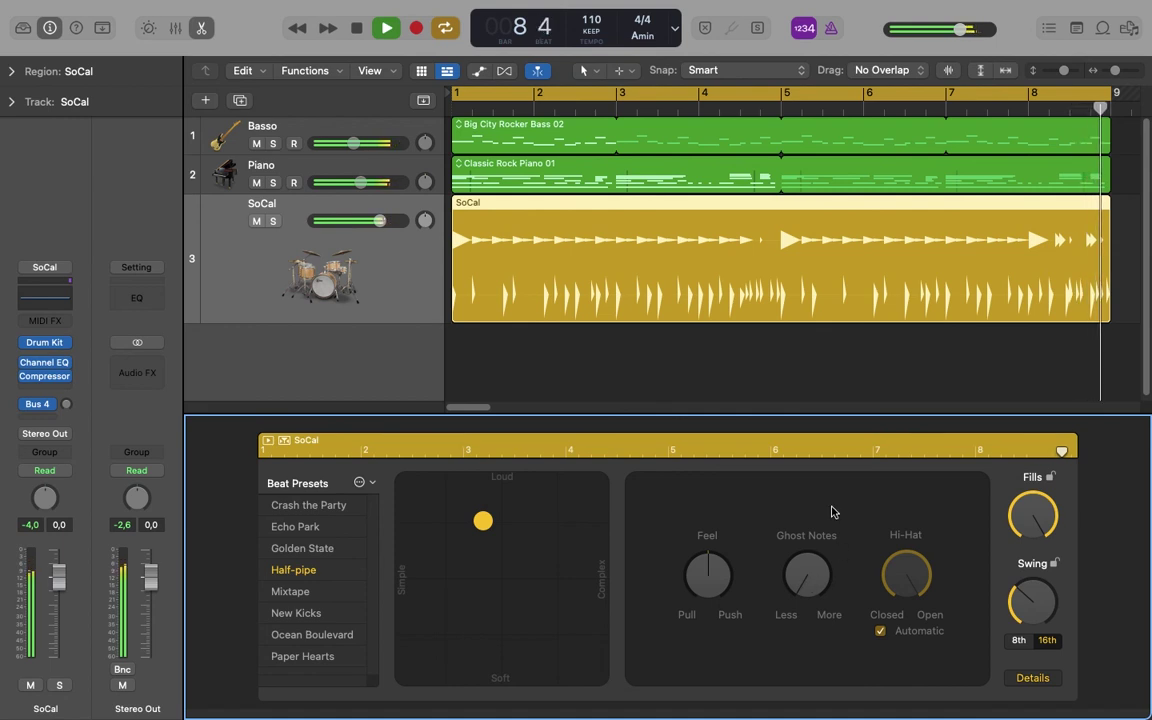
key(space)
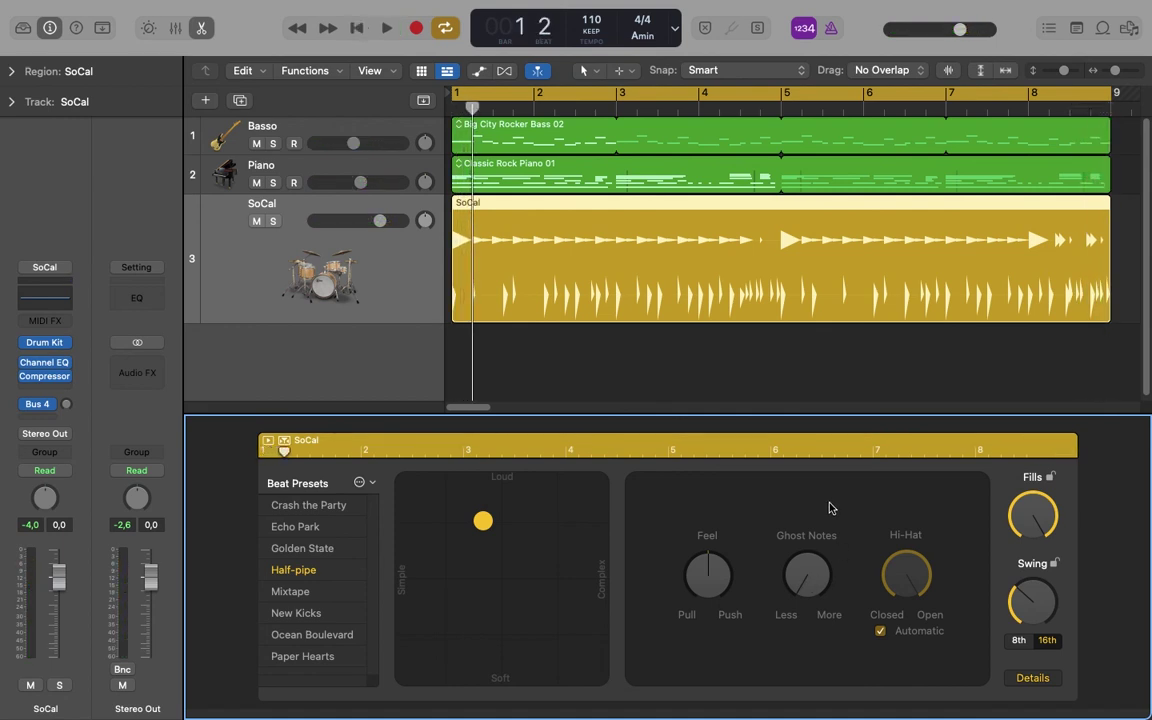
click(1036, 679)
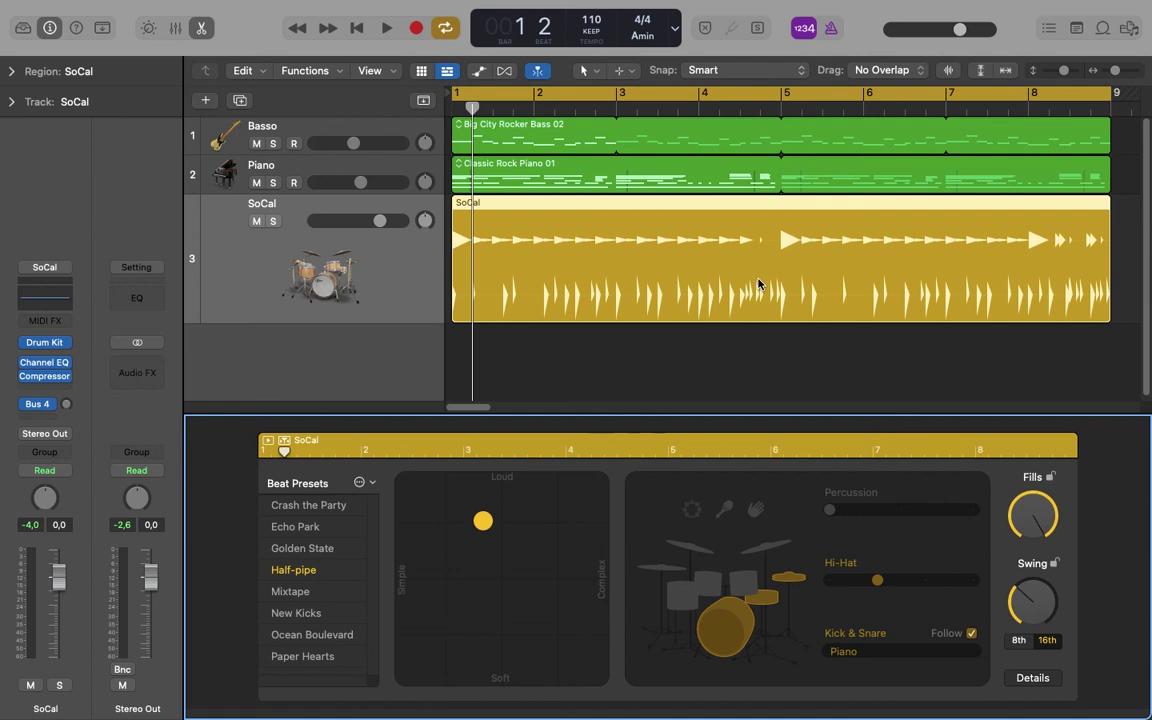
Add a second drummer region from bar 9 to 17, move its XY puck close to Soft, and compare both regions' settings.
drag(1118, 72, 1111, 73)
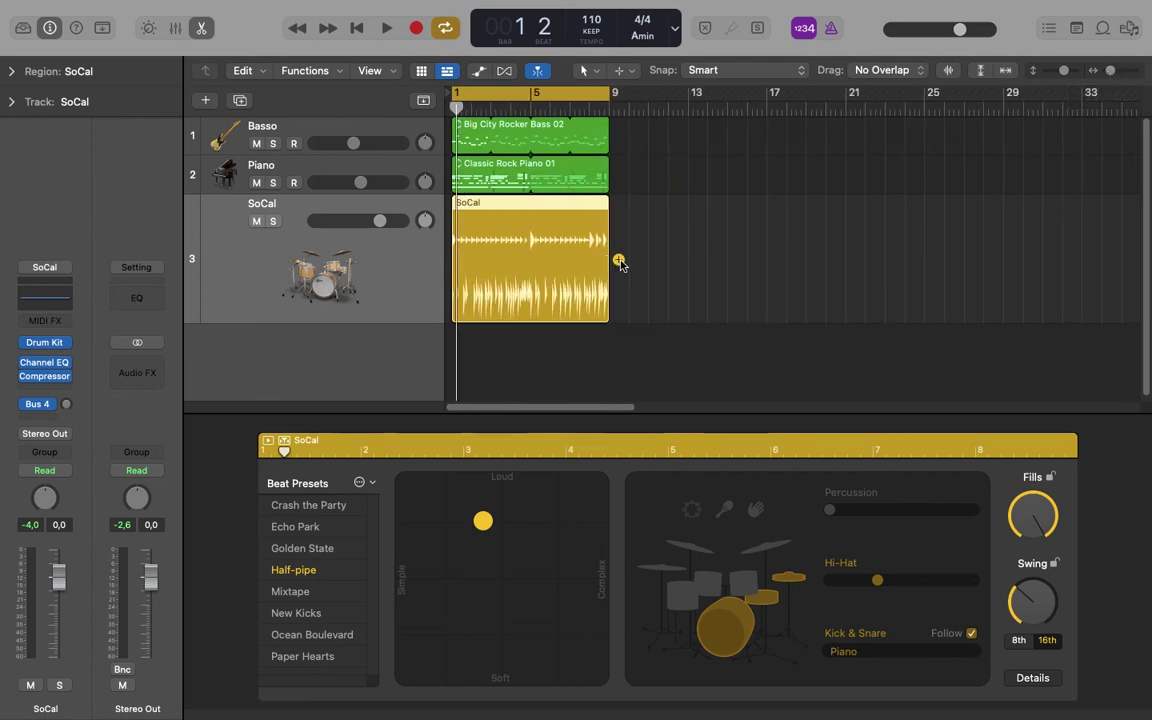
click(618, 260)
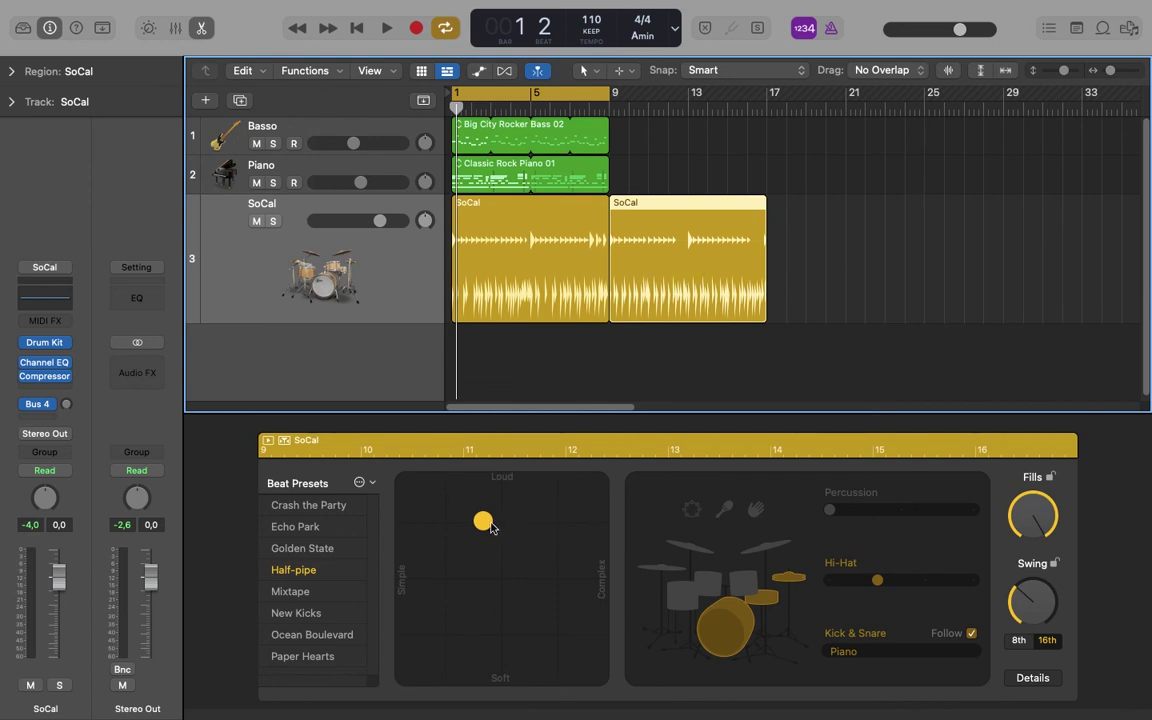
drag(491, 527, 492, 668)
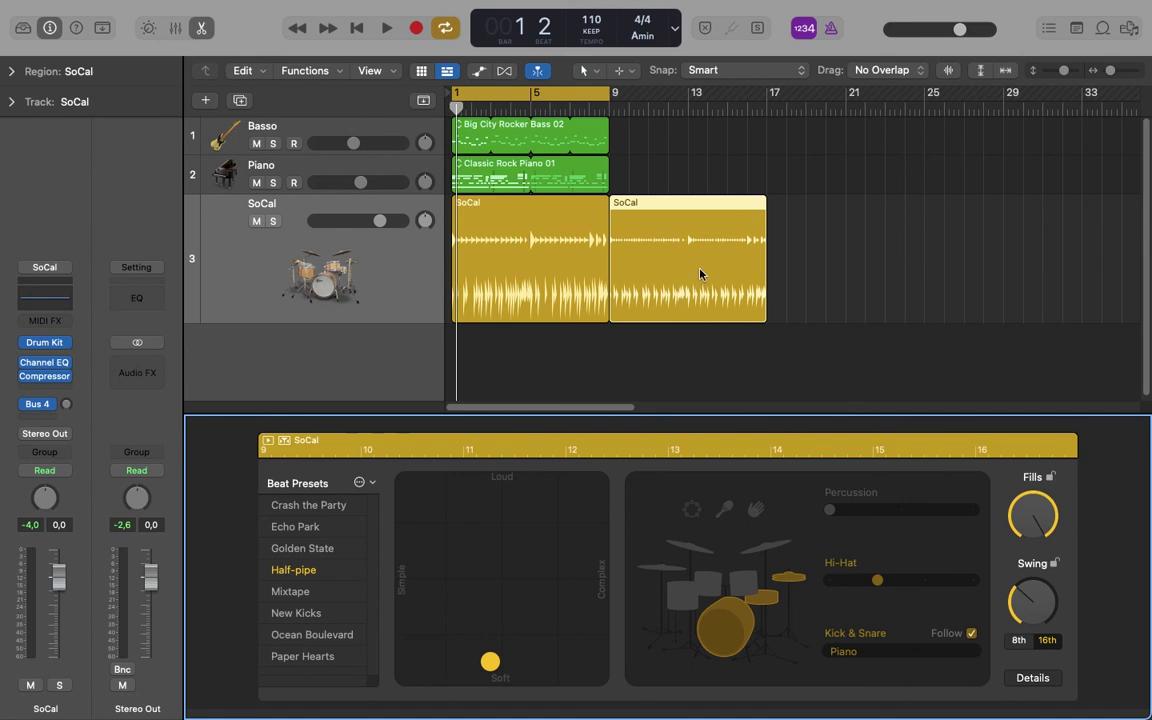
click(545, 256)
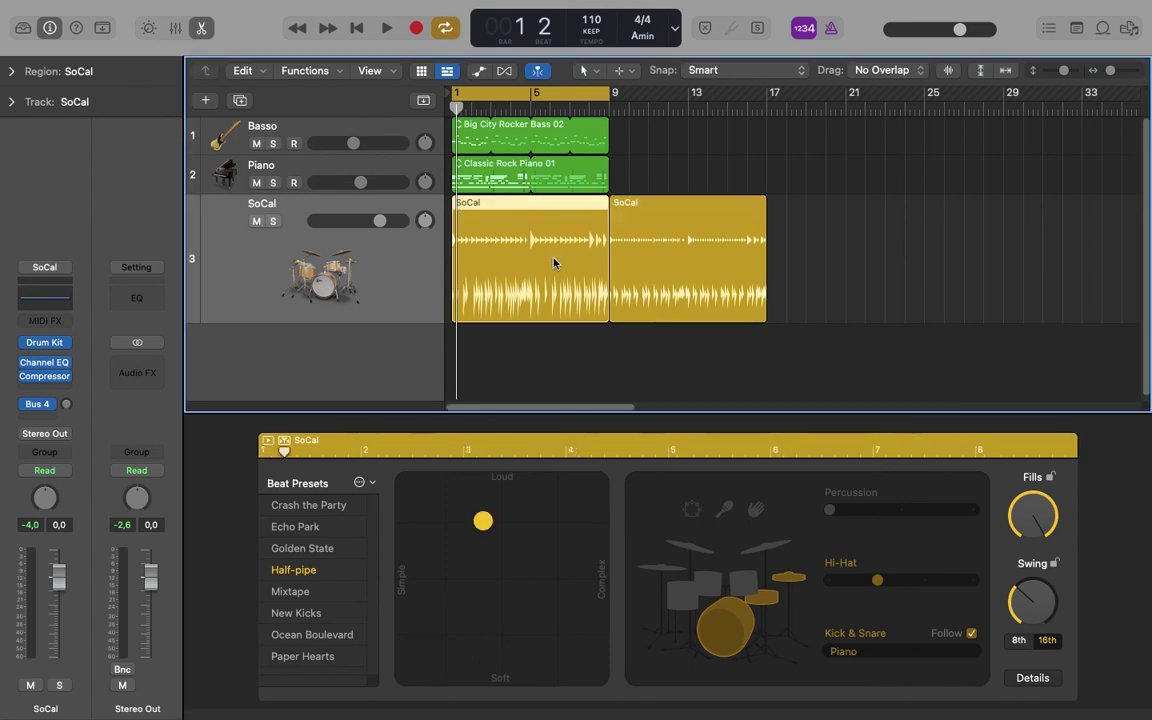
click(684, 267)
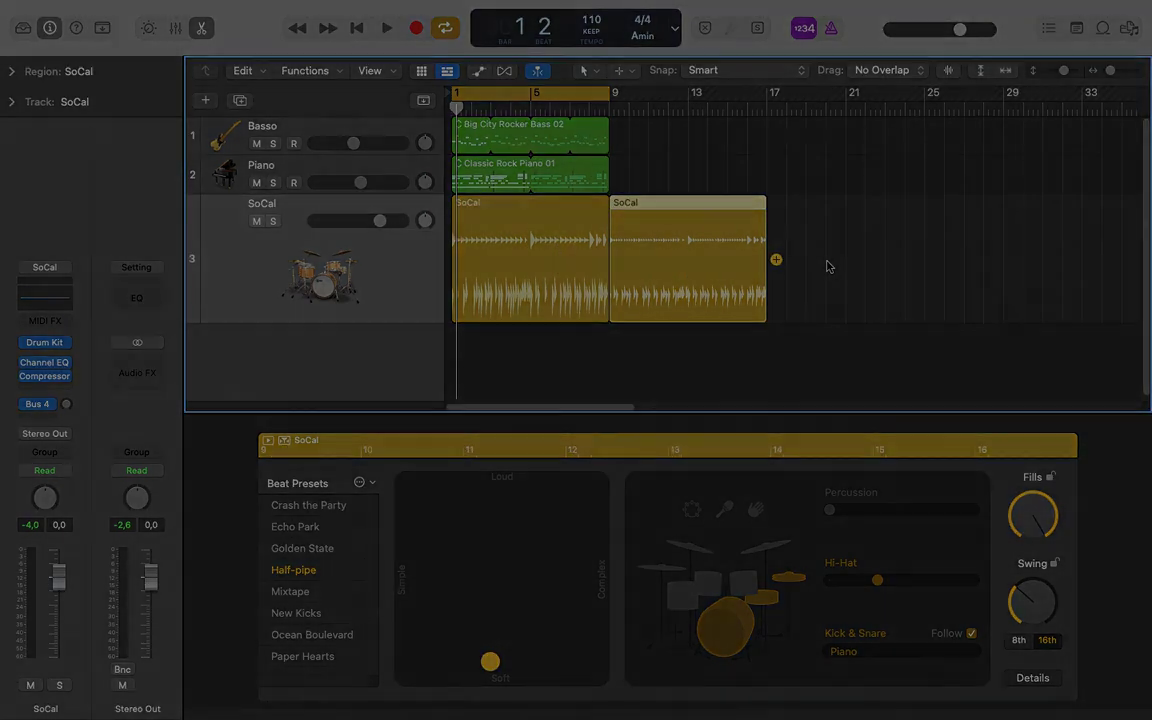